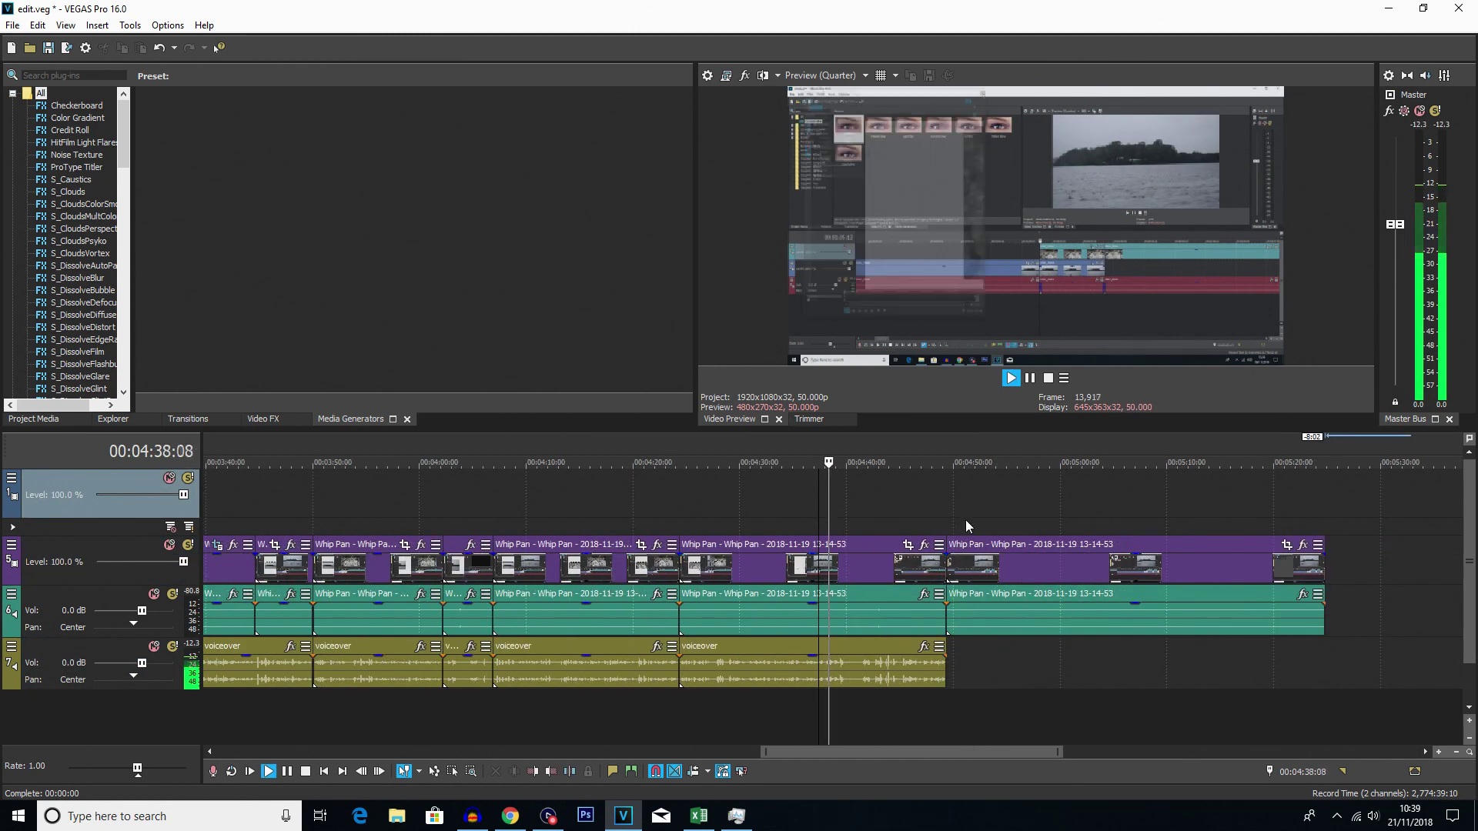
- Move the playhead to about 4:51 in the edit.veg whip-pan timeline
click(966, 520)
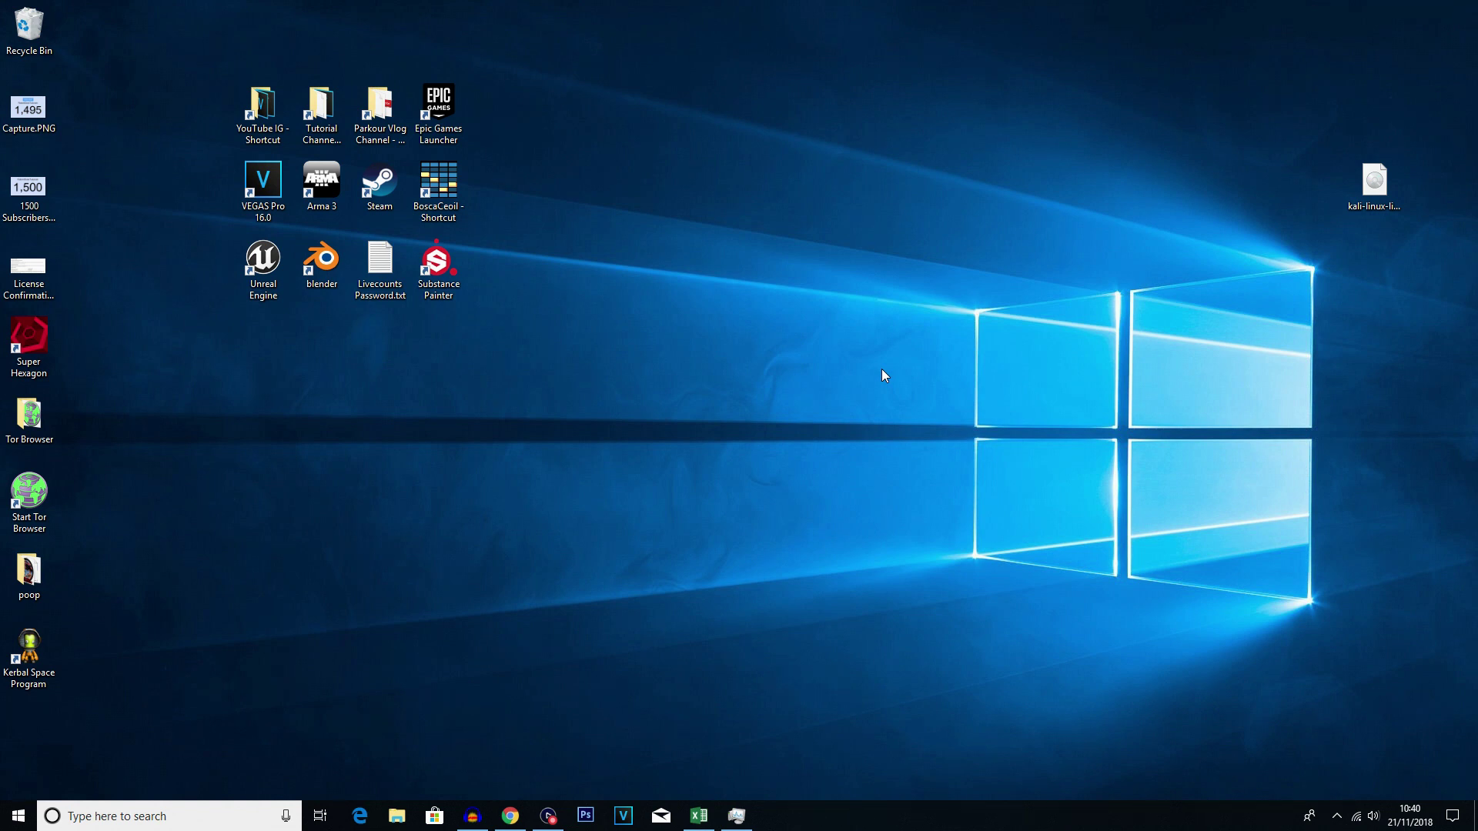
- Launch VEGAS Pro 16.0 from its desktop shortcut and zoom the empty Untitled timeline in and out
click(252, 192)
double_click(253, 193)
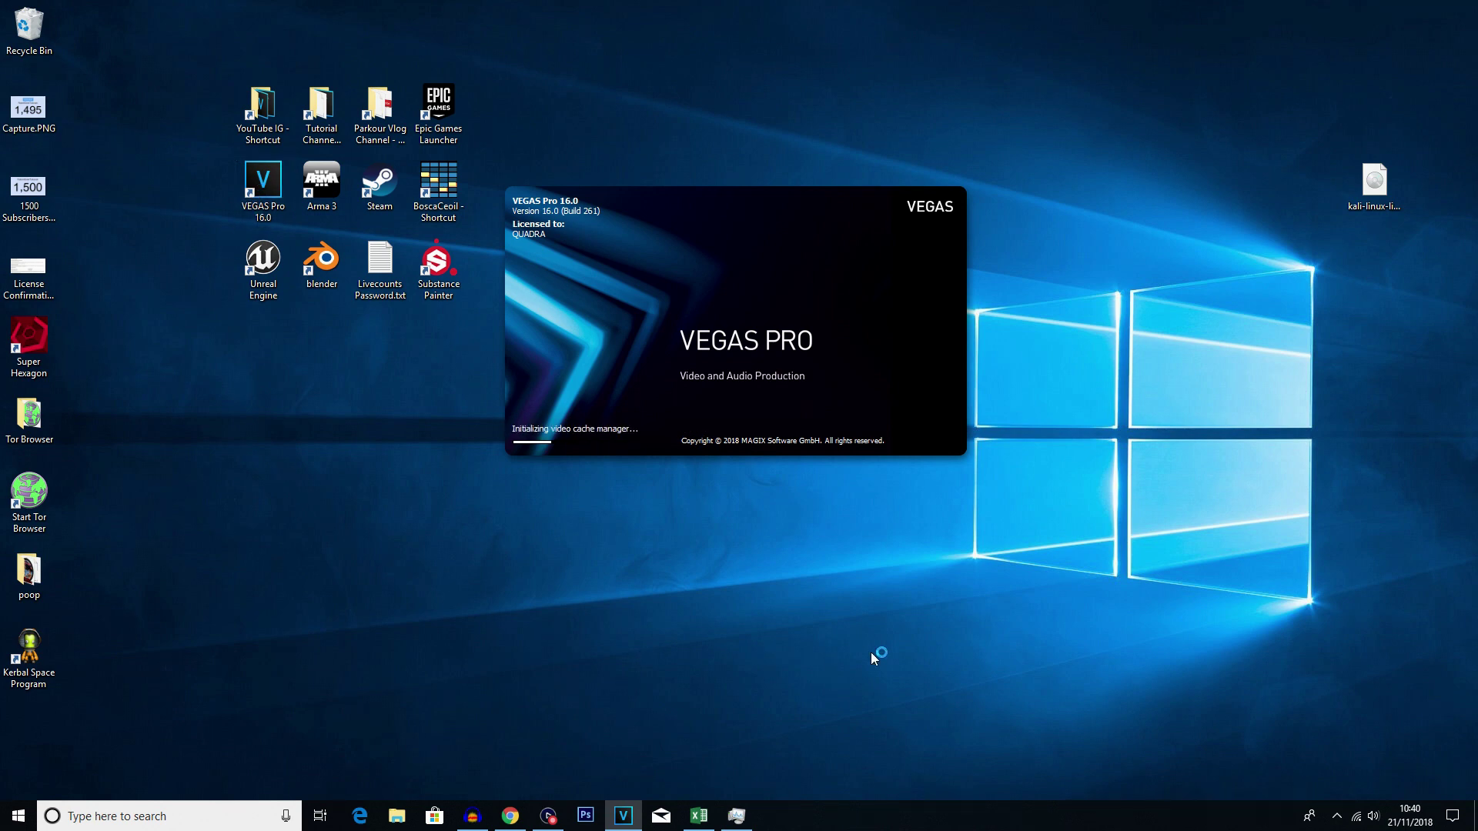
scroll(671, 522, up, 5)
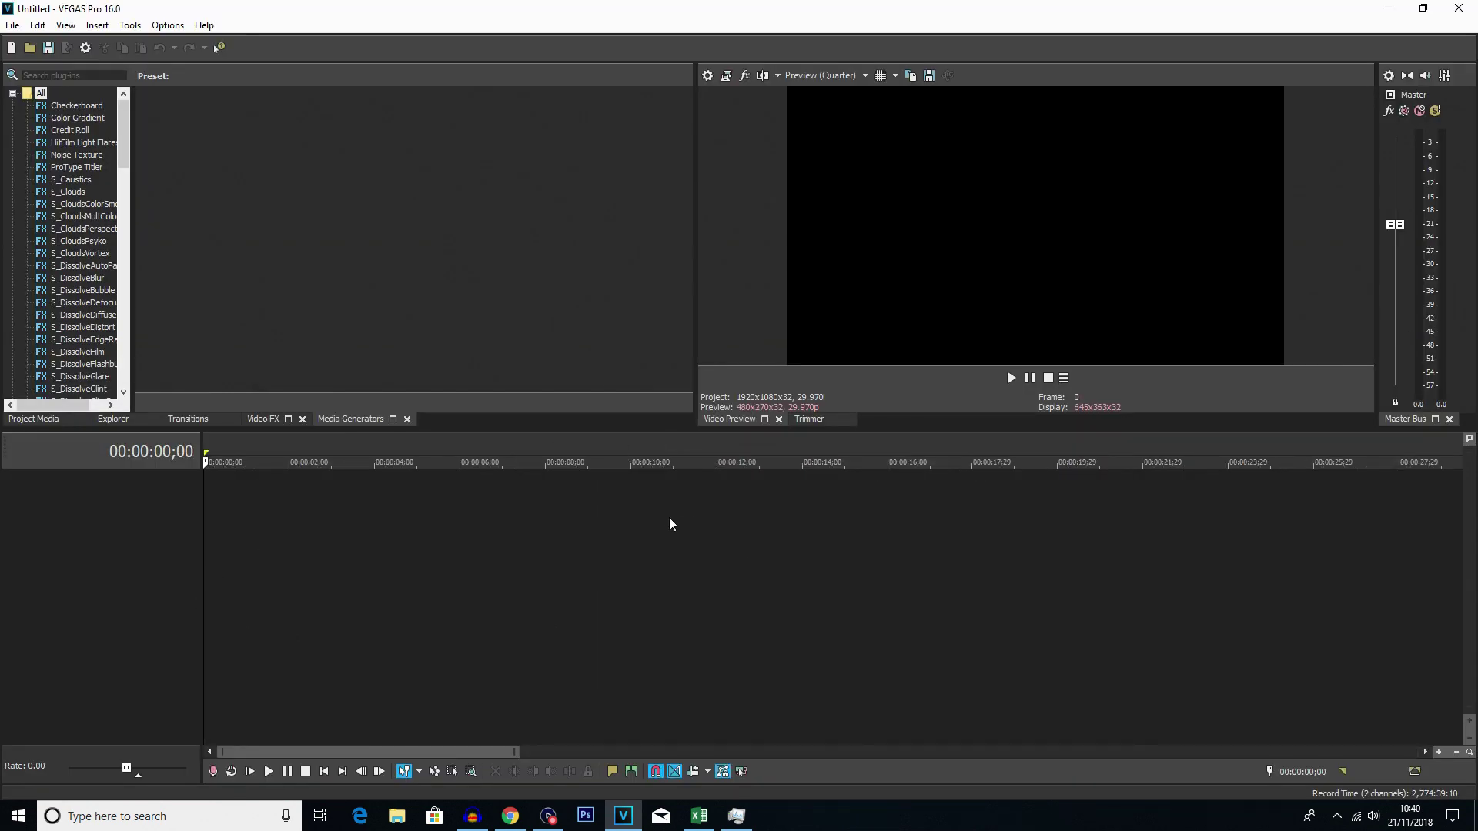
scroll(665, 510, down, 5)
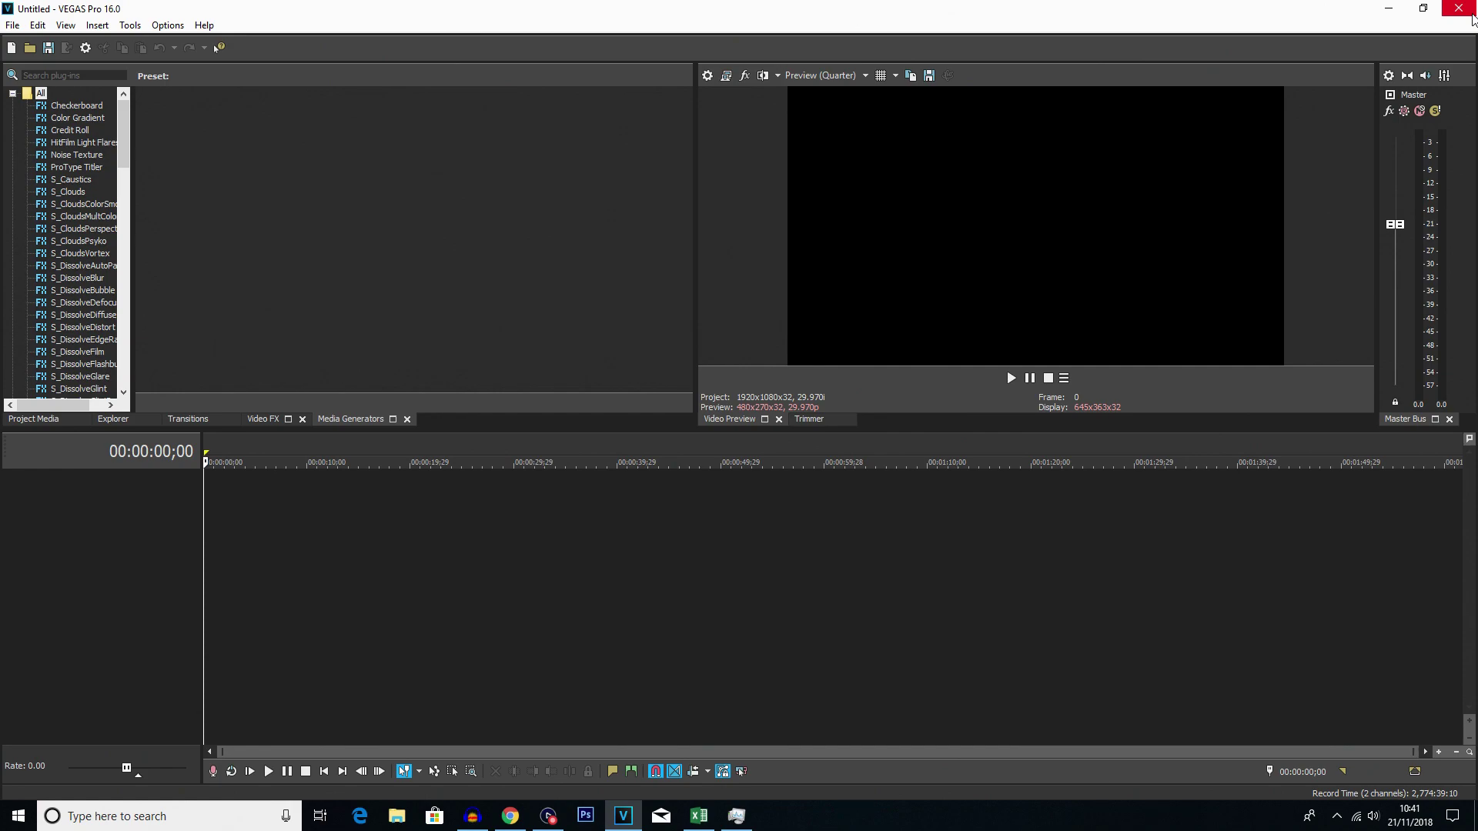
- Close the VEGAS Pro window and bring up Windows search
click(1473, 18)
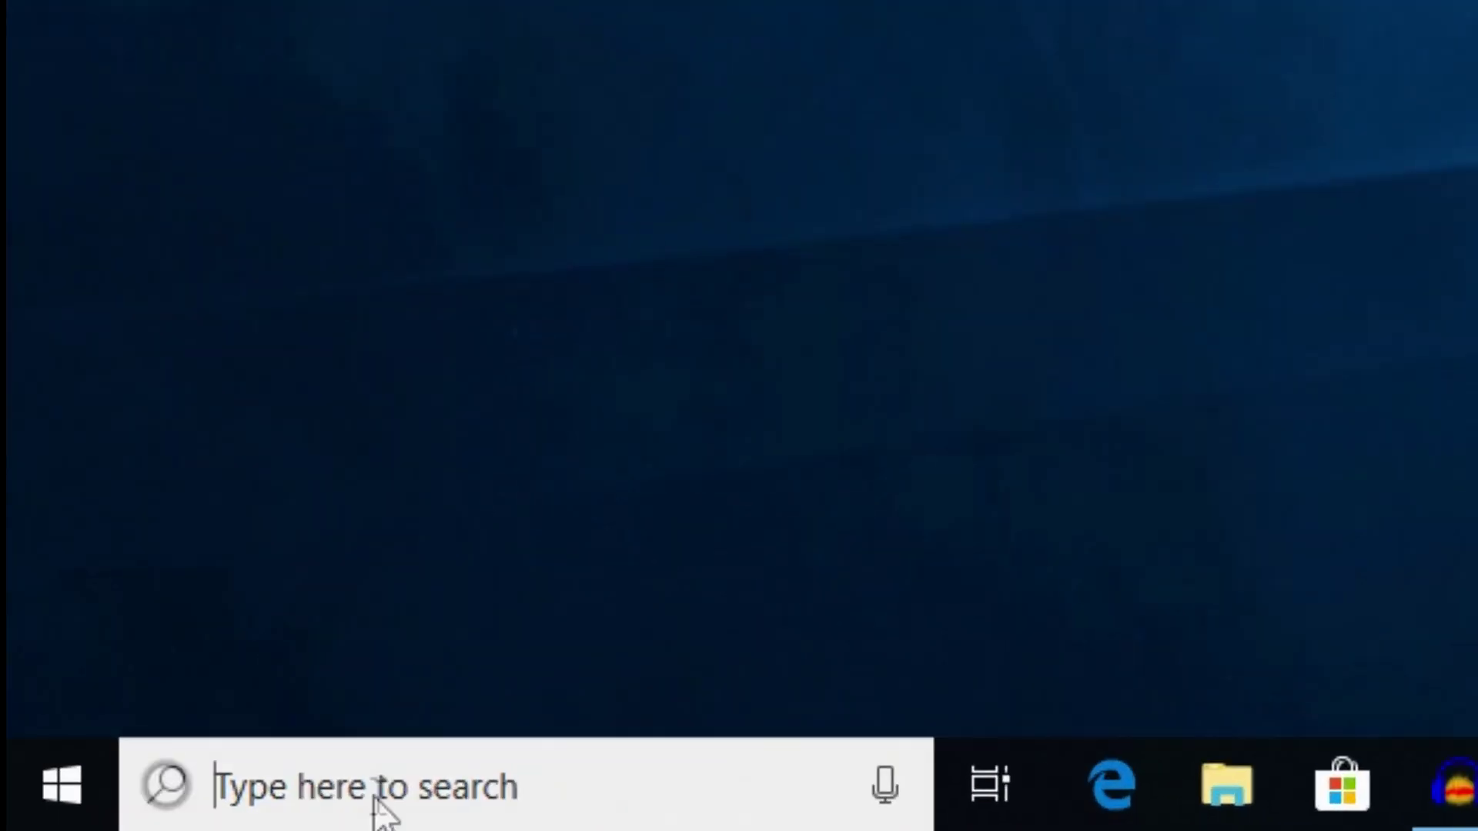
click(120, 819)
- Search 'folders' and apply 'Show hidden files, folders and drives' in Folder Options, confirming with OK
text(folders)
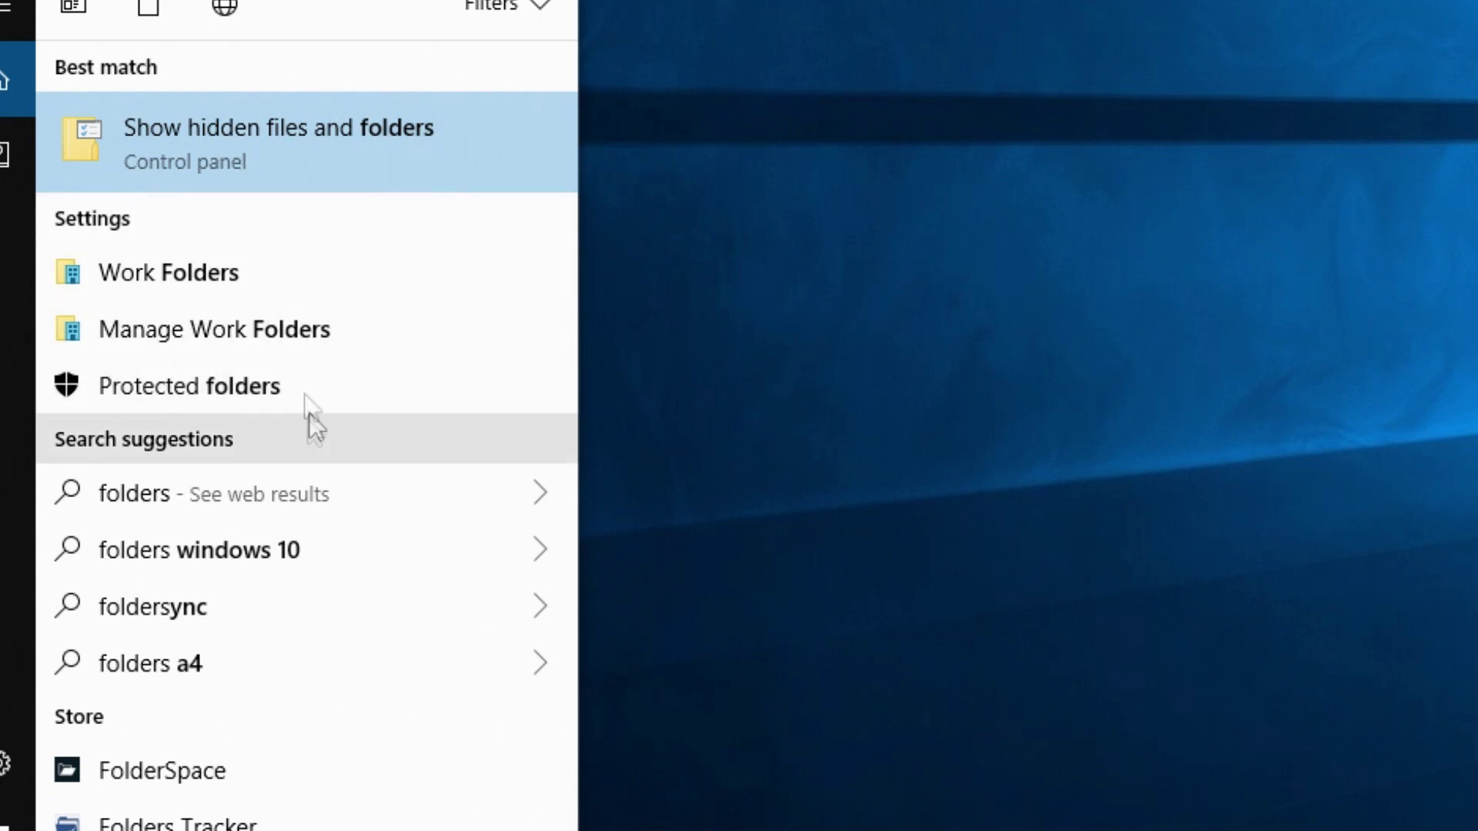
click(333, 149)
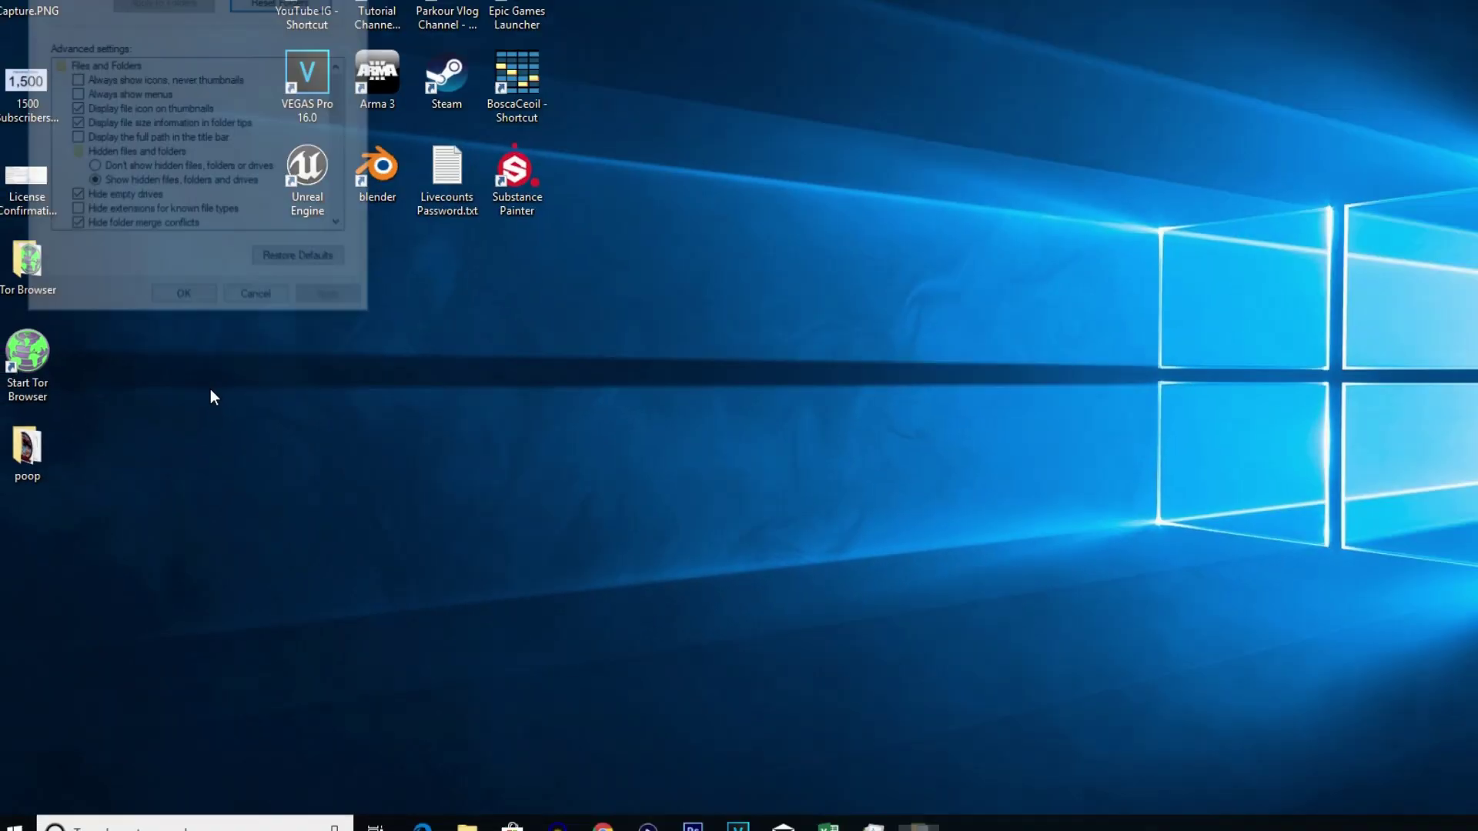
drag(103, 30, 689, 204)
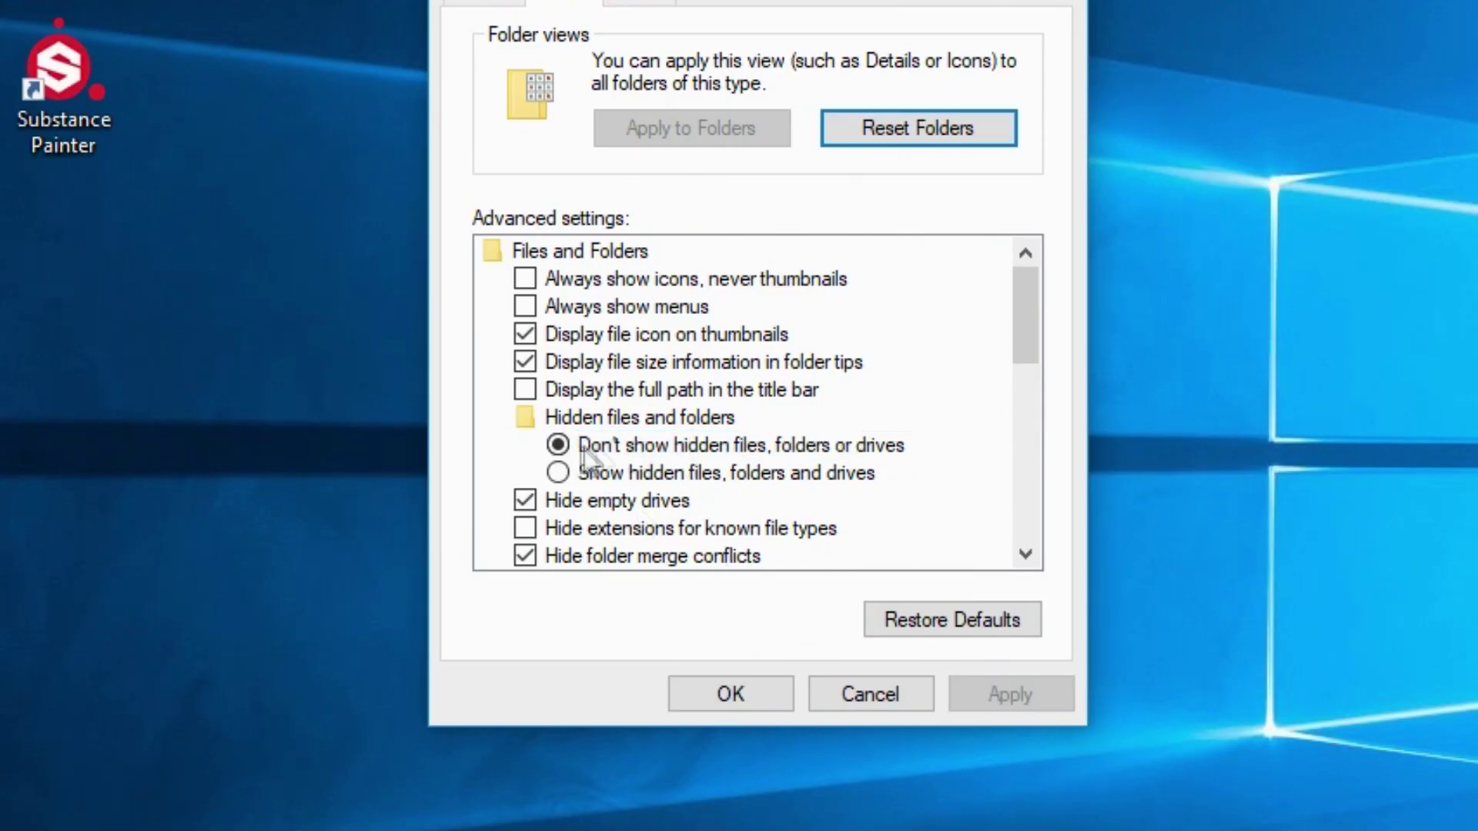
click(555, 478)
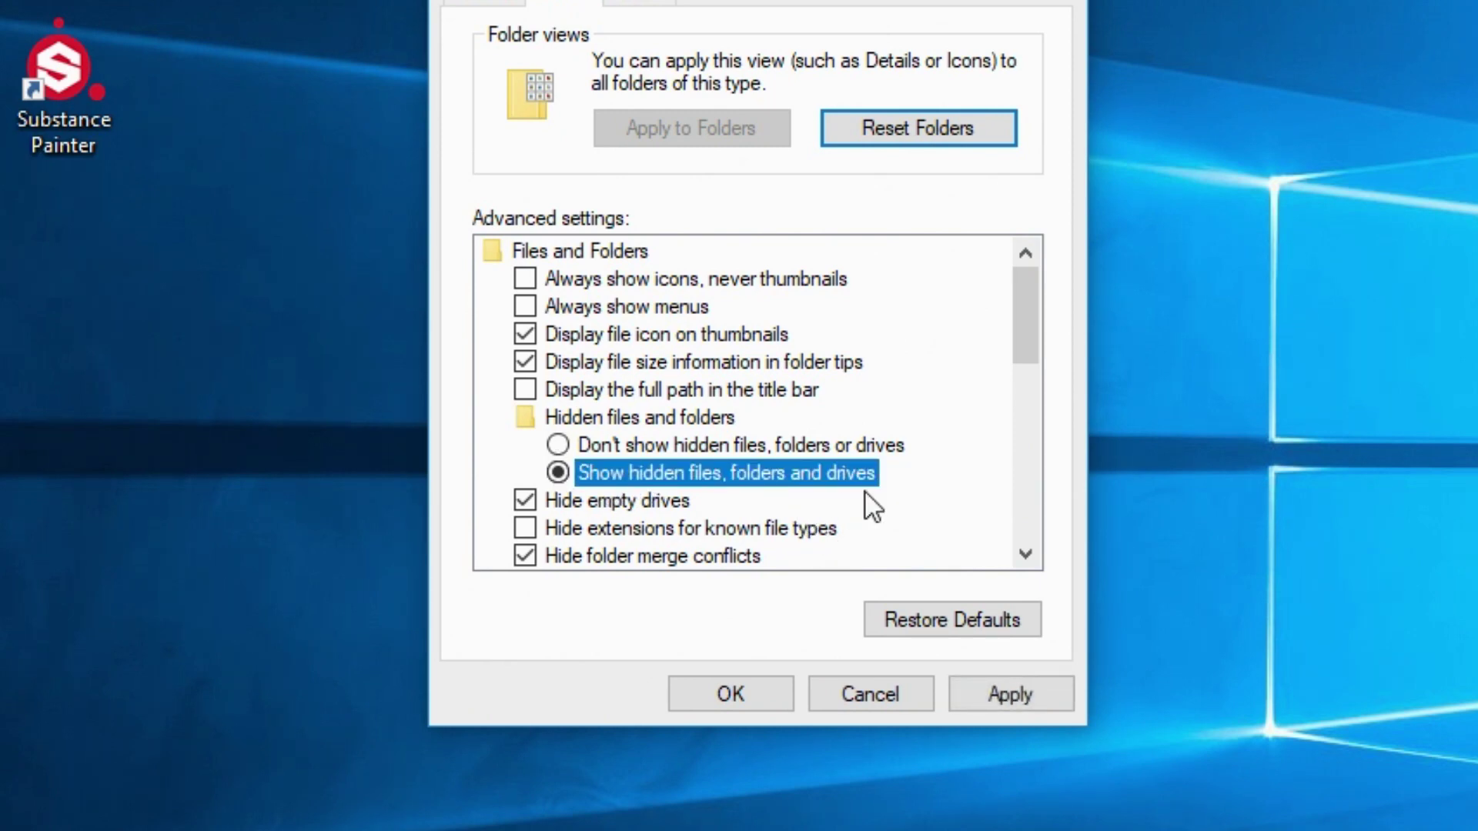
click(1000, 697)
click(743, 691)
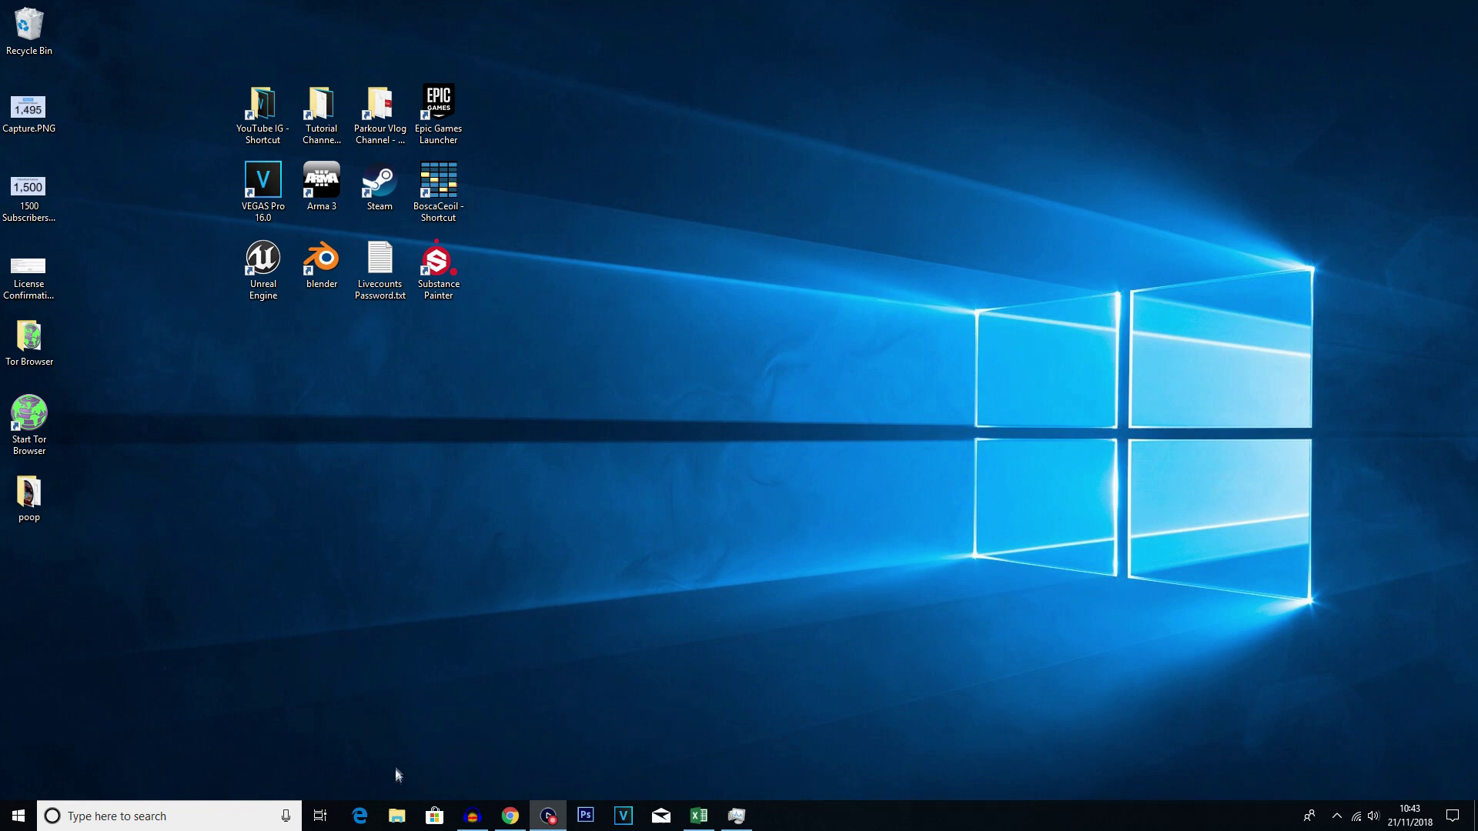
- Open File Explorer and browse This PC > Local Disk (C:) > Users
click(396, 816)
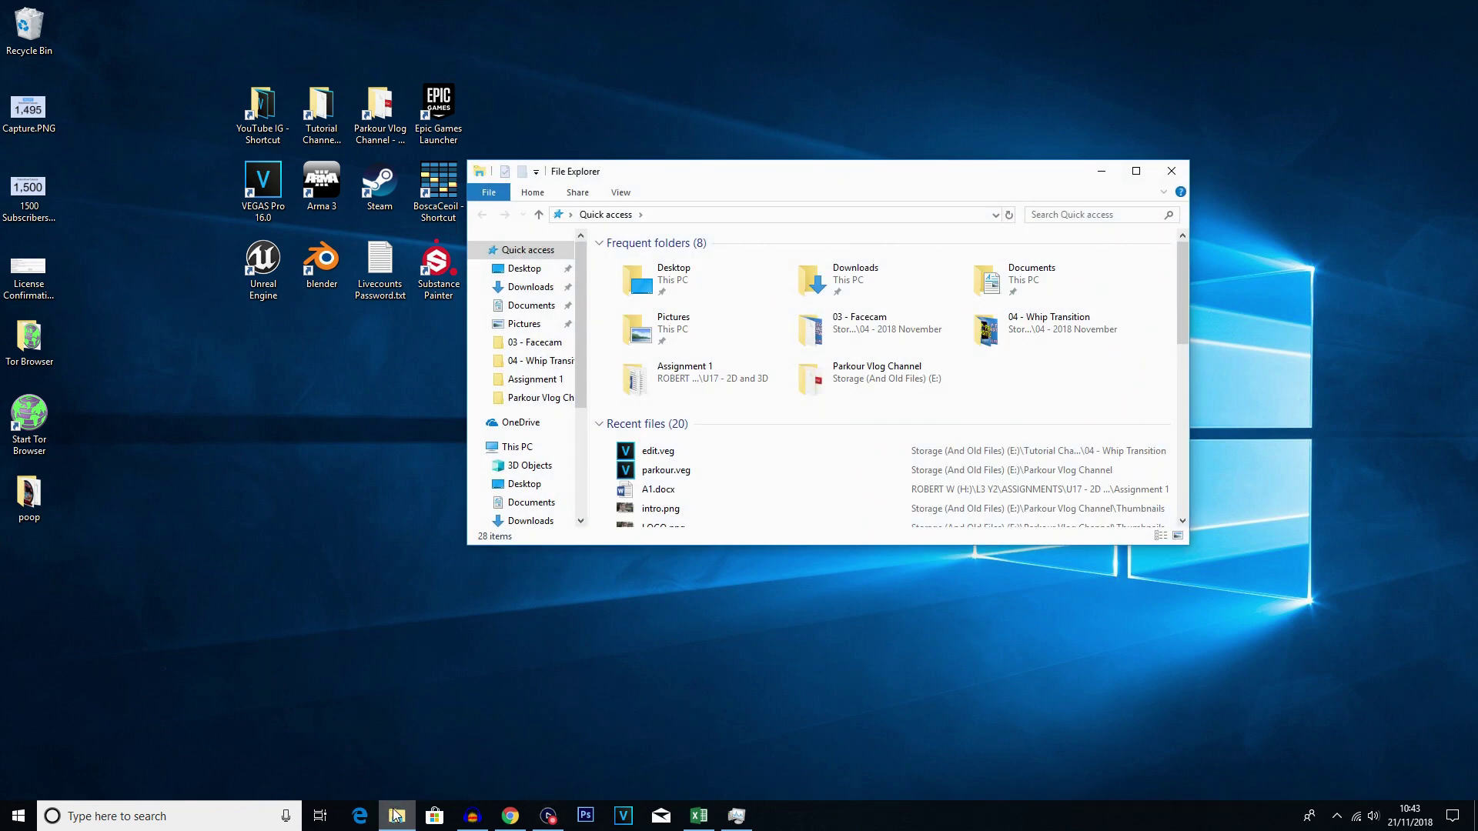
click(517, 446)
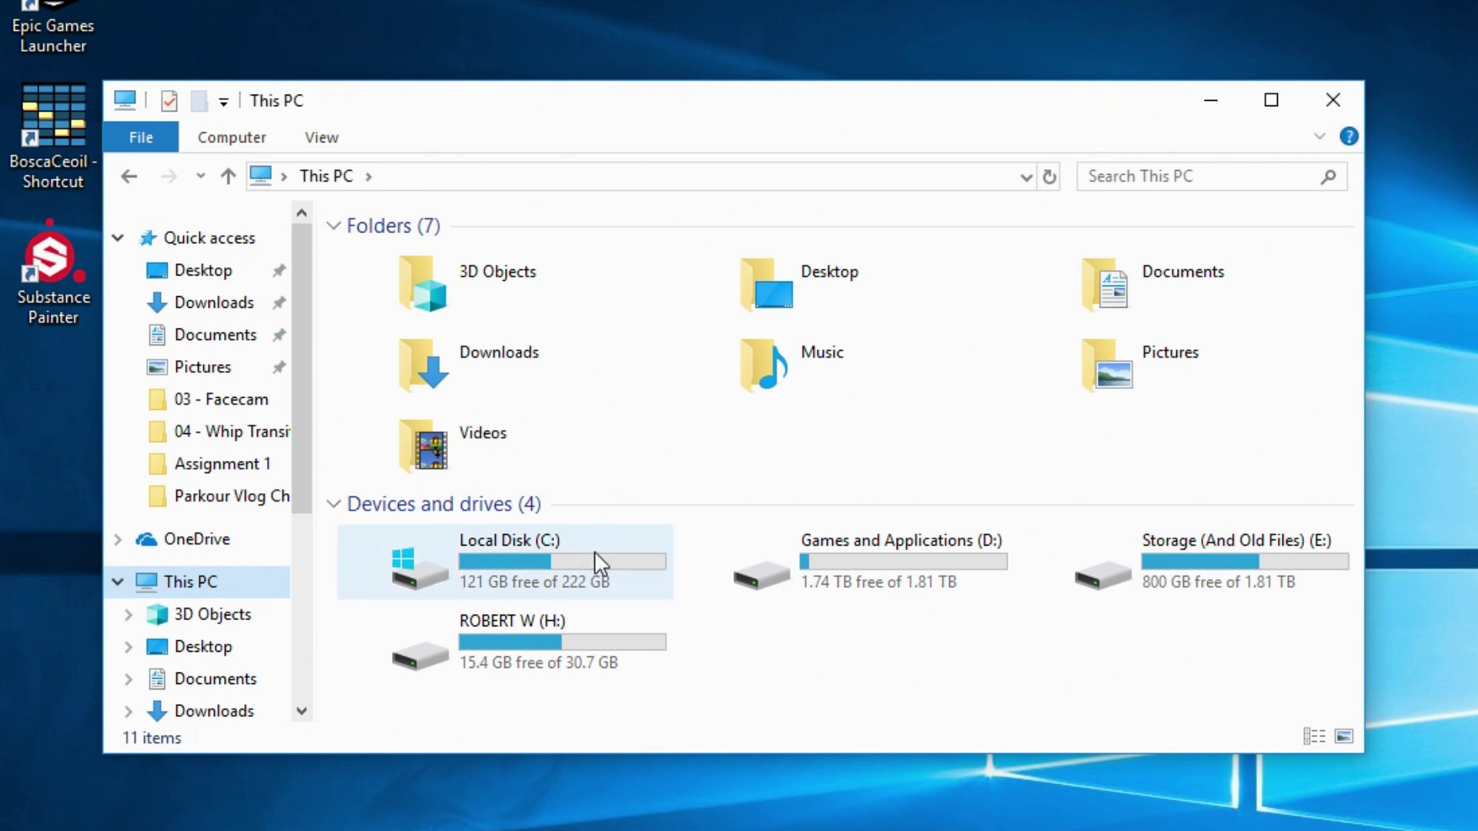
mouse_move(600, 564)
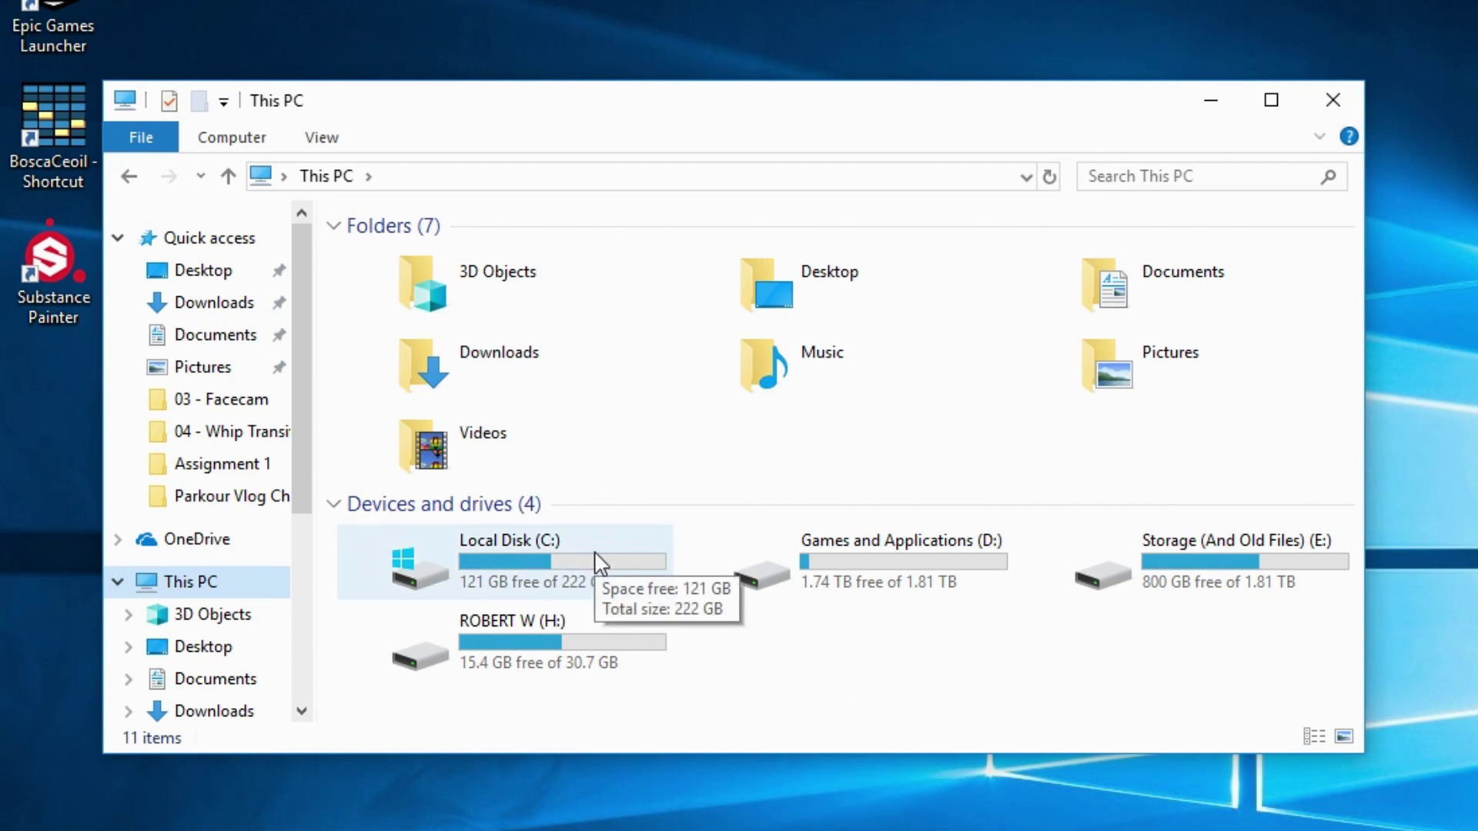
double_click(598, 564)
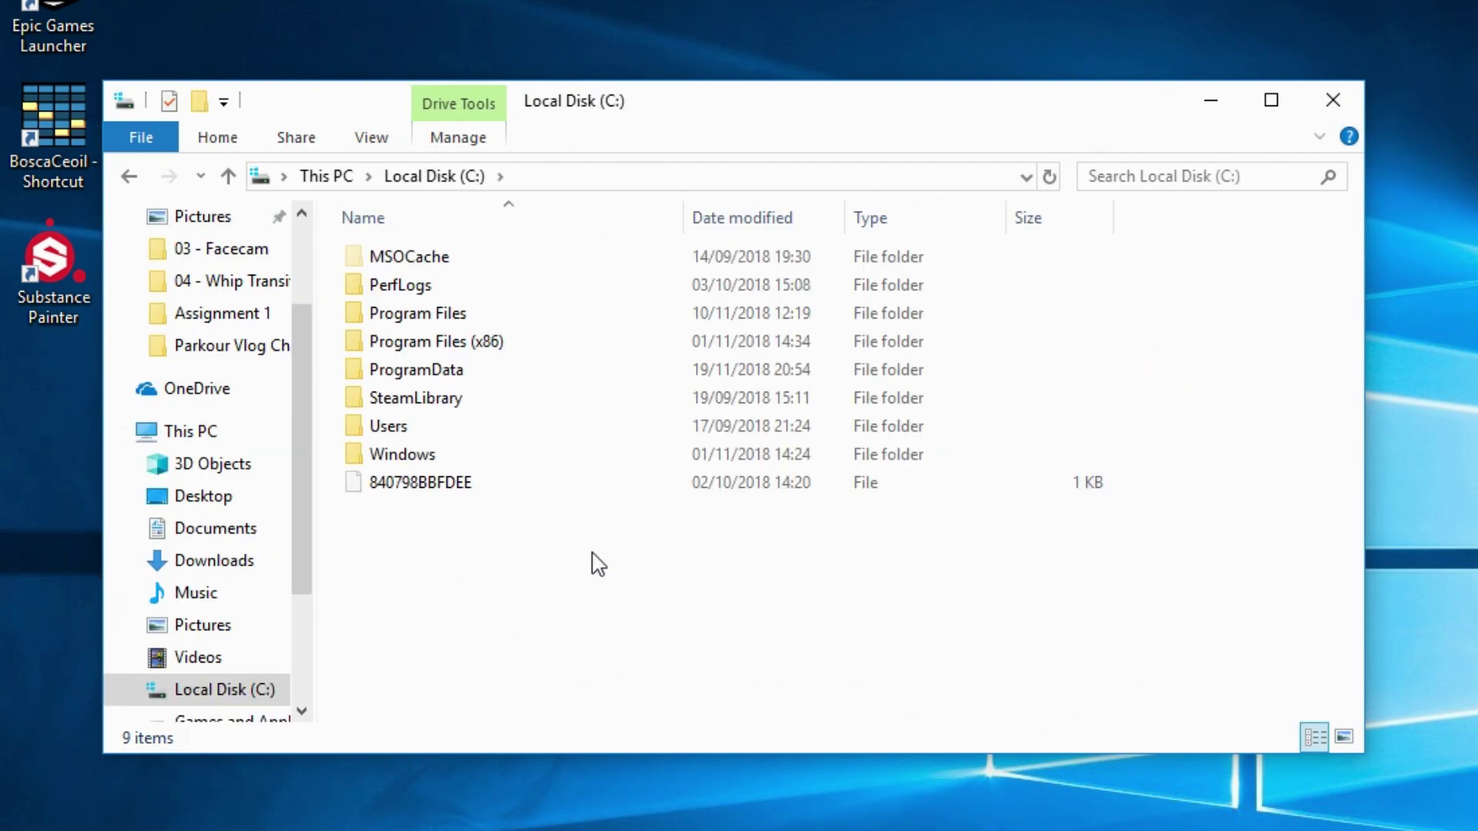
double_click(427, 430)
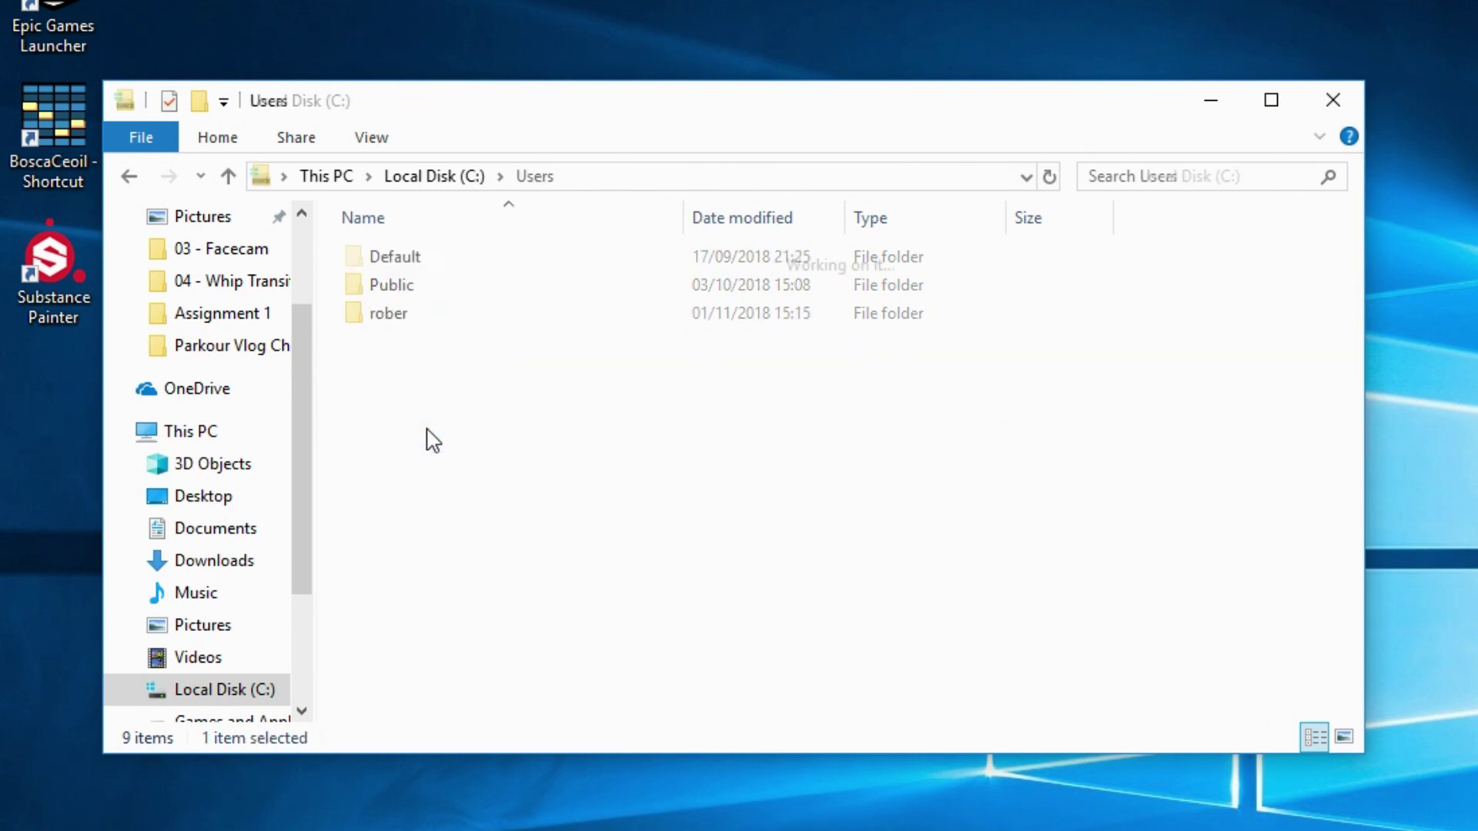
- Open the user's profile folder, then AppData, then its Local folder
drag(445, 393, 425, 220)
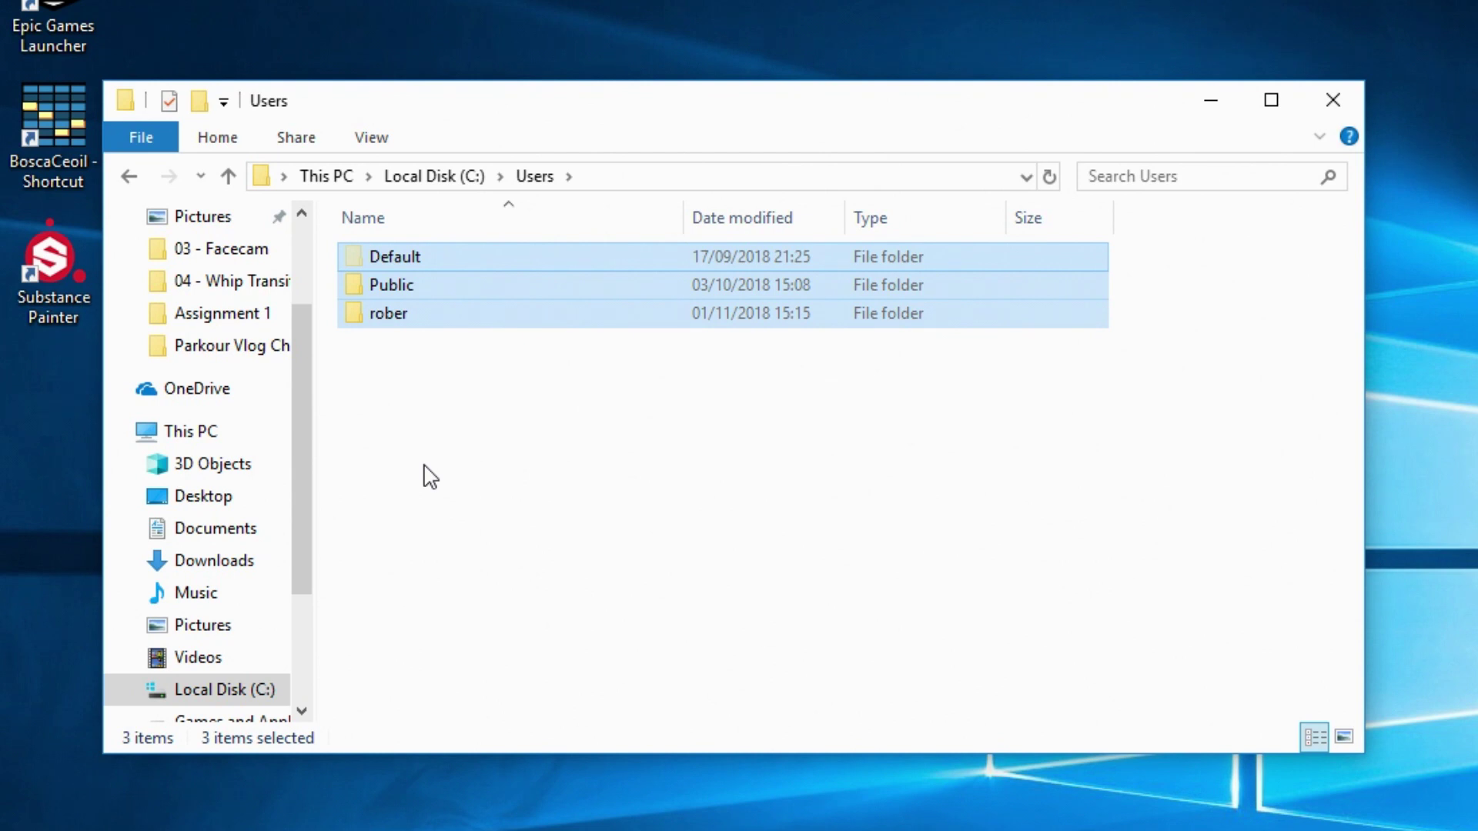
click(614, 377)
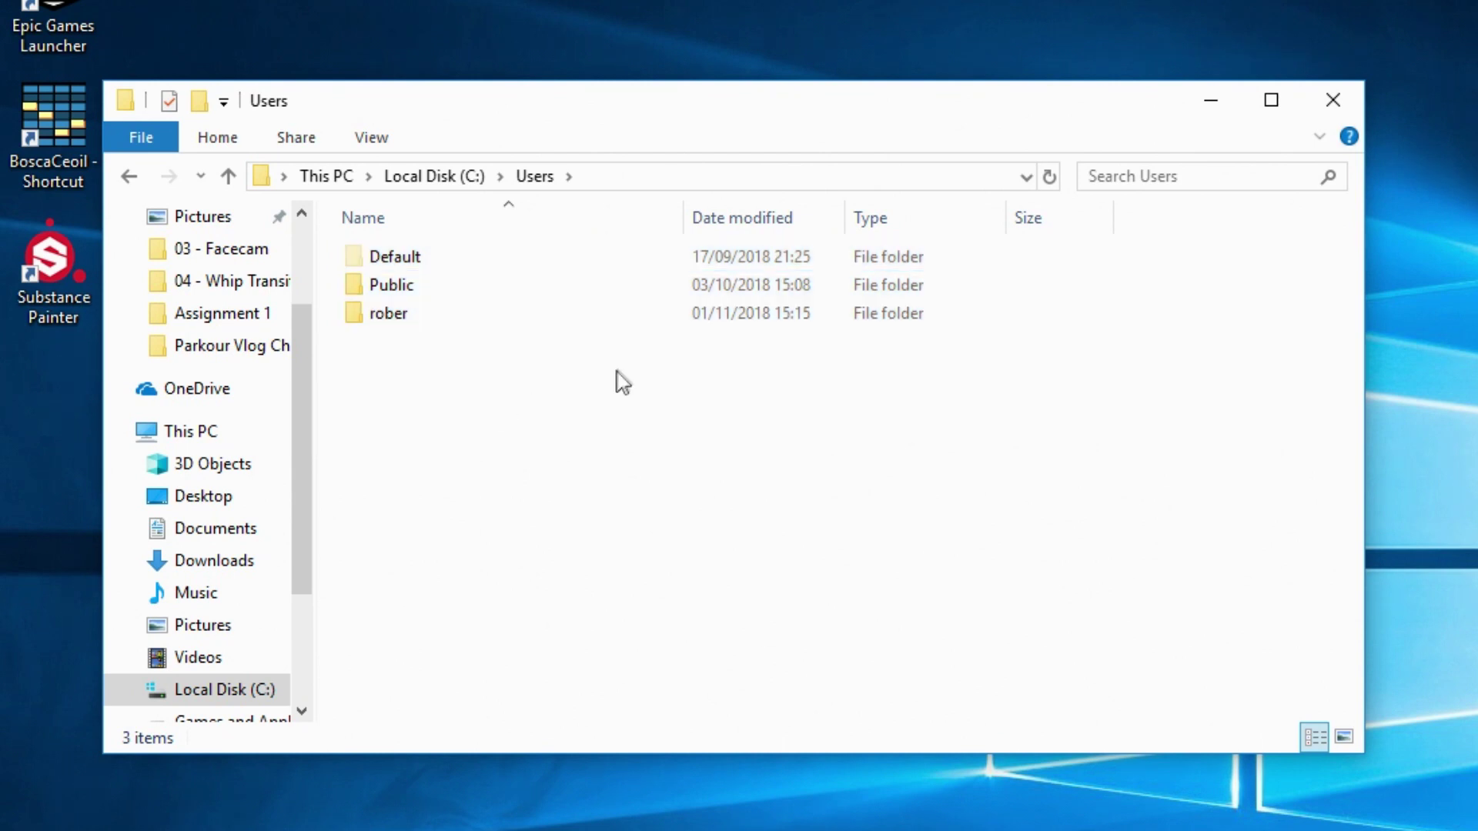
click(404, 320)
mouse_move(524, 329)
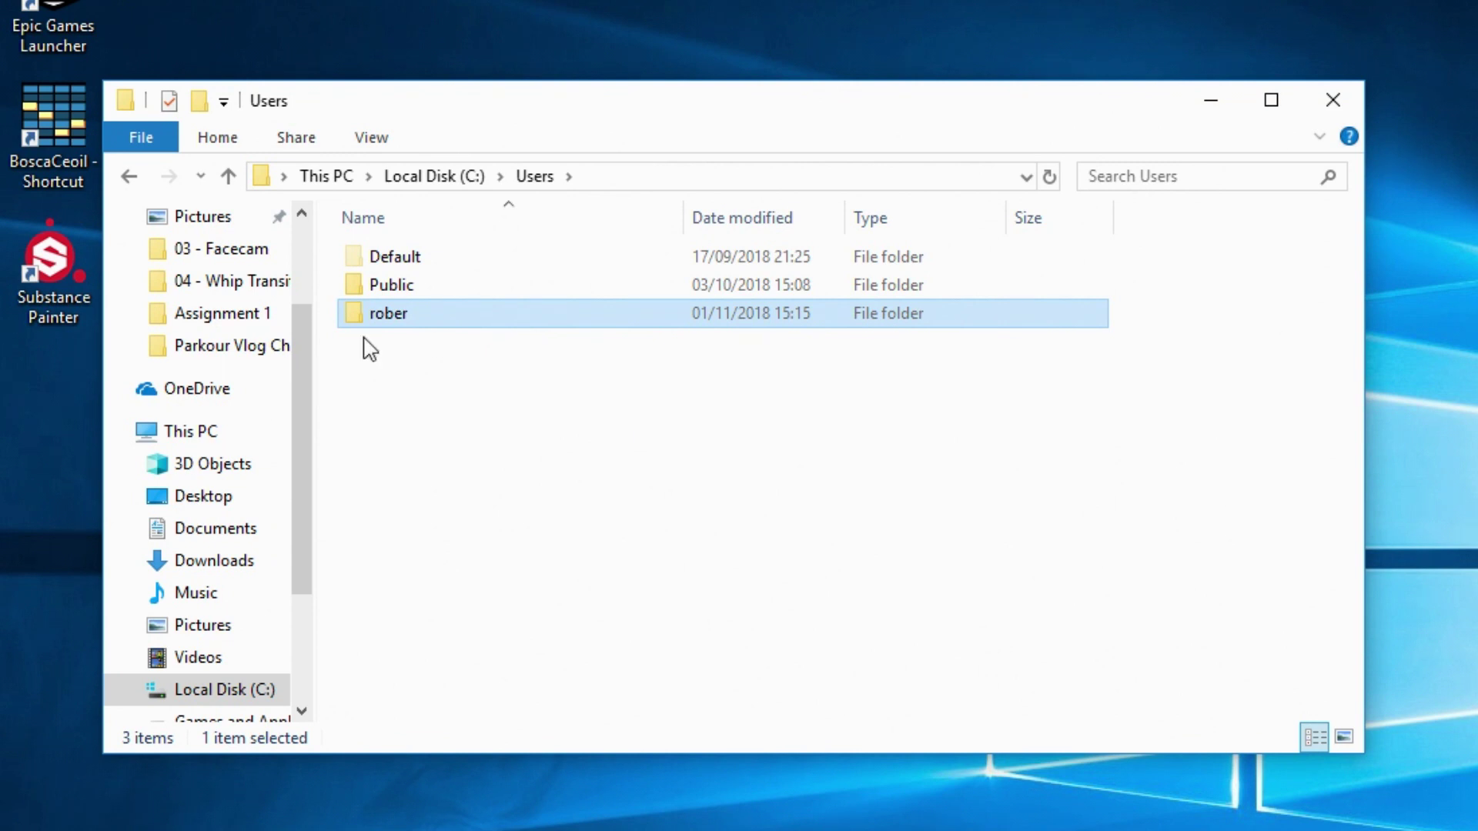
mouse_move(372, 320)
mouse_down()
mouse_move(396, 320)
mouse_move(380, 324)
mouse_up()
click(389, 346)
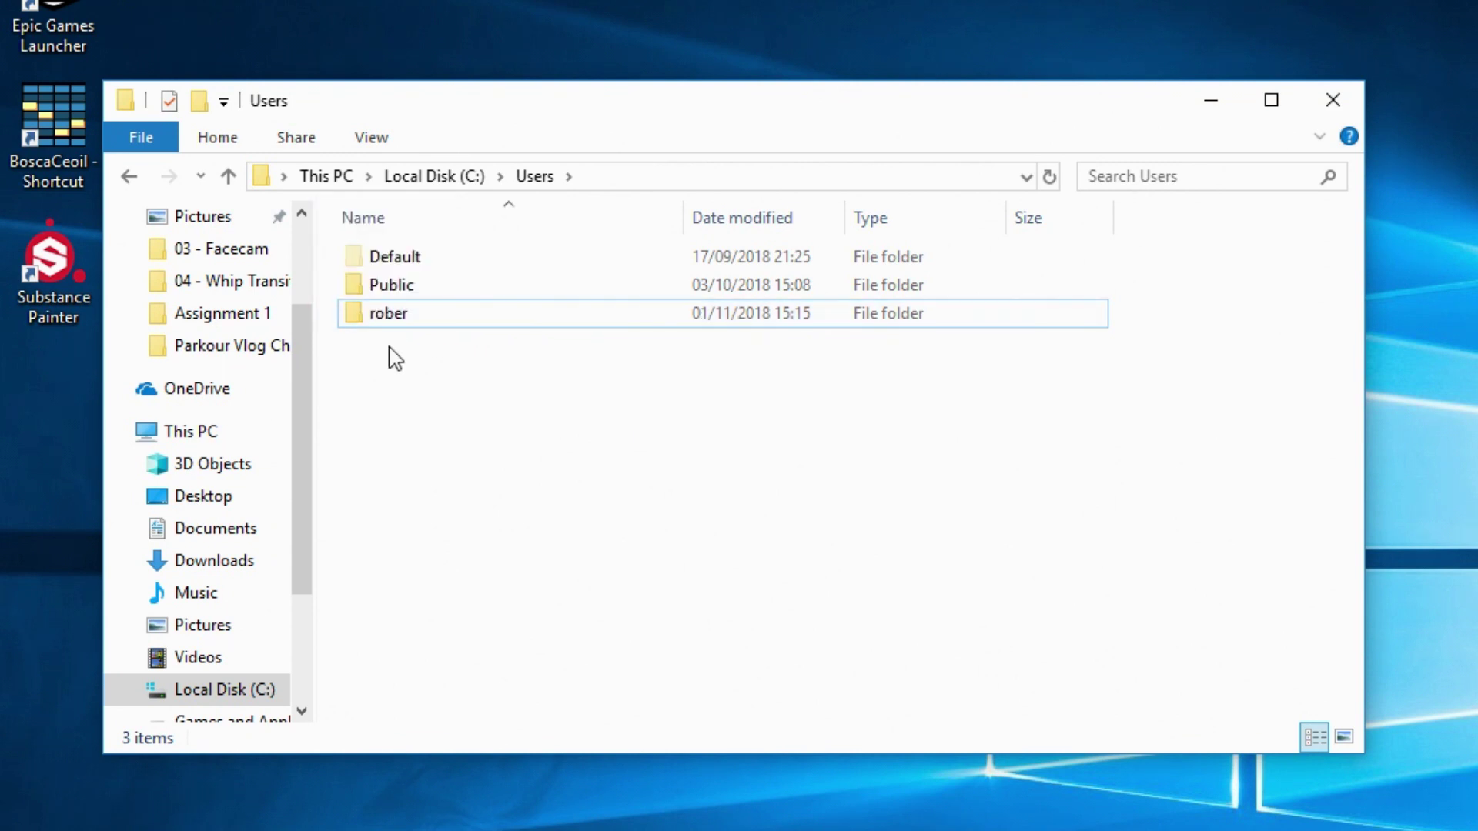
double_click(423, 319)
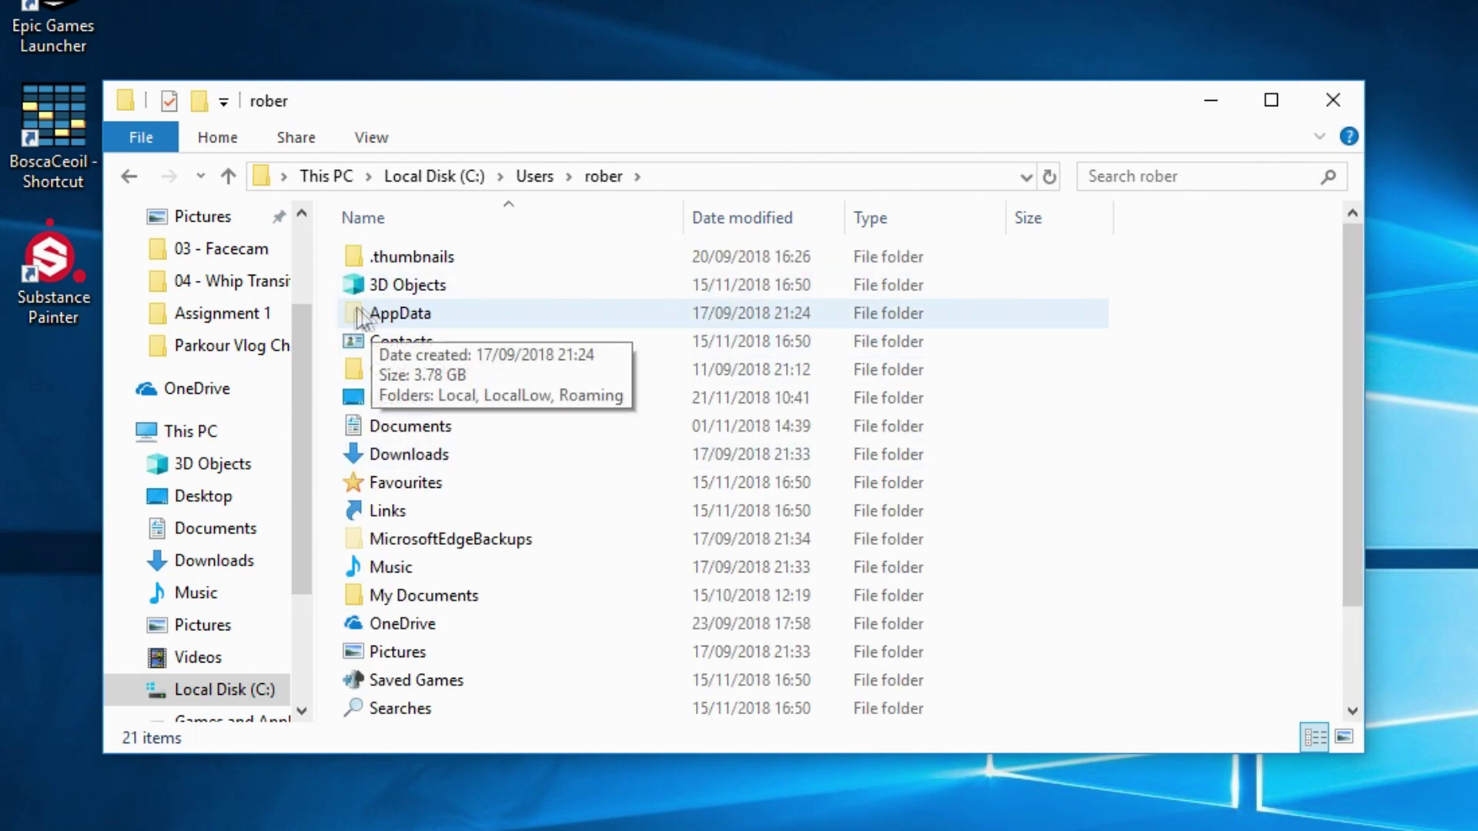
mouse_move(355, 322)
double_click(400, 318)
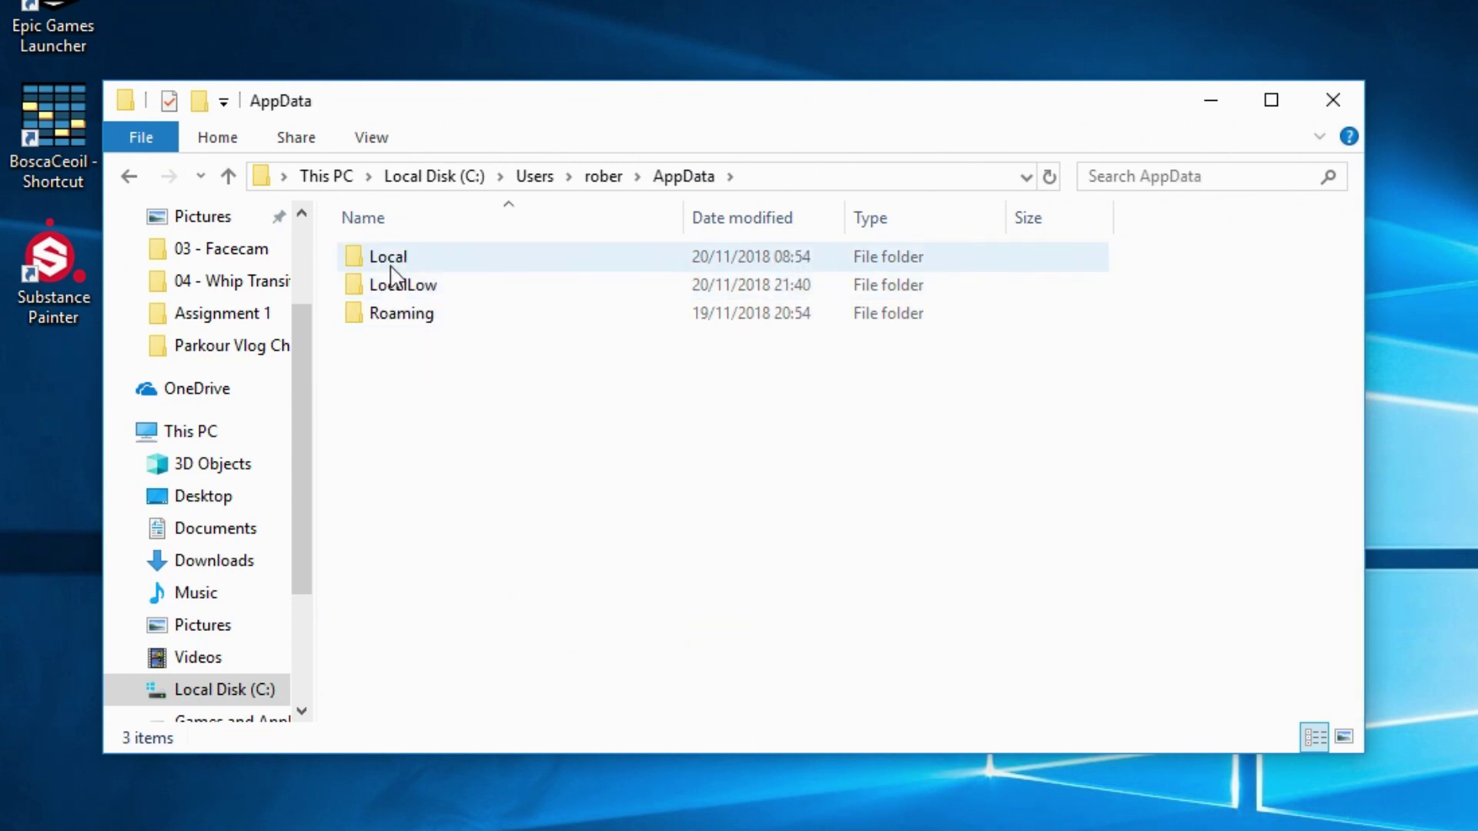
double_click(482, 271)
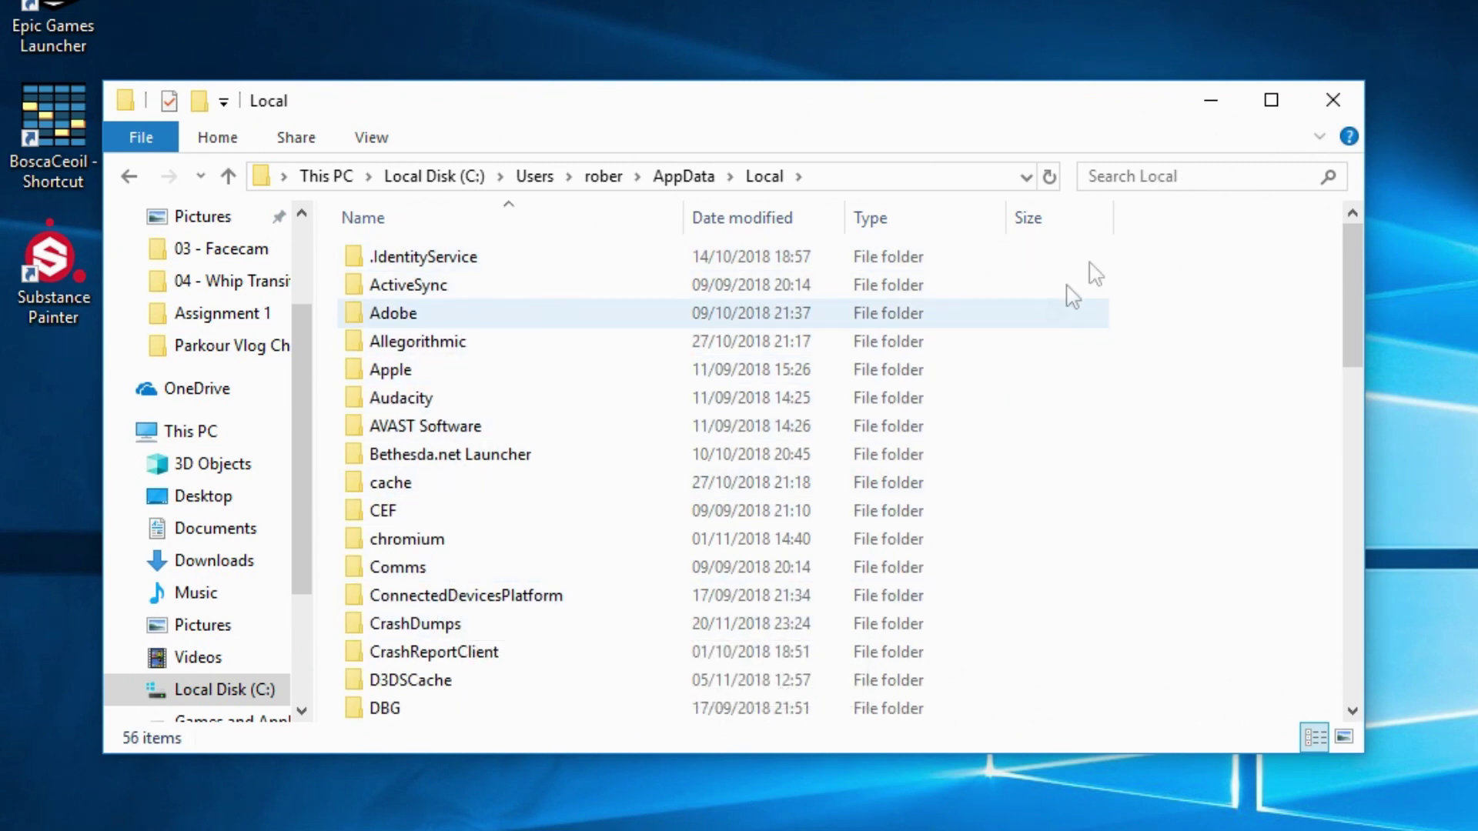
- Search 'vegas' in Local, open VEGAS Pro > 16.0, and select 00000000.restored.veg
click(1177, 171)
text(v)
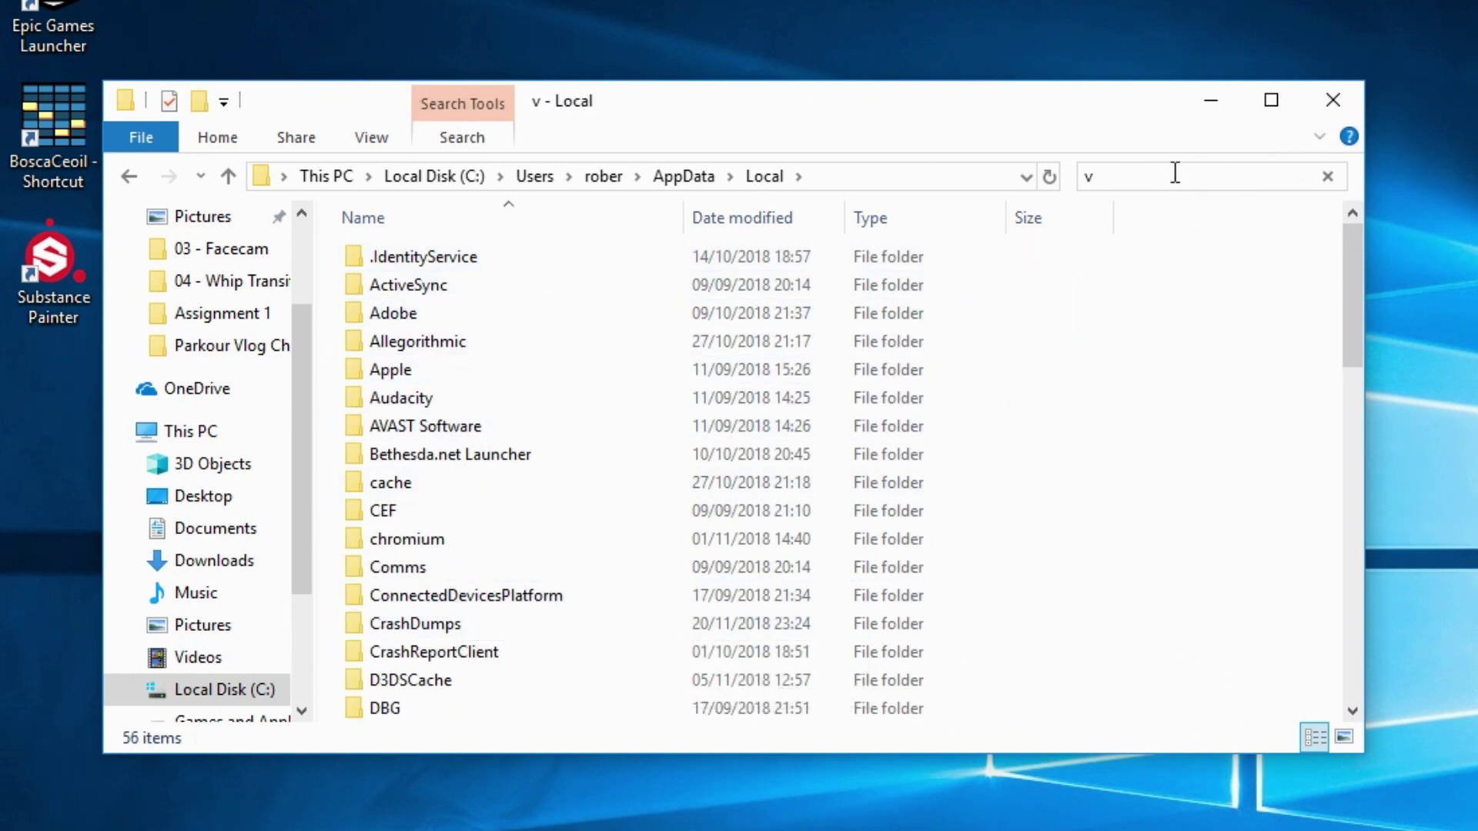
text(egas)
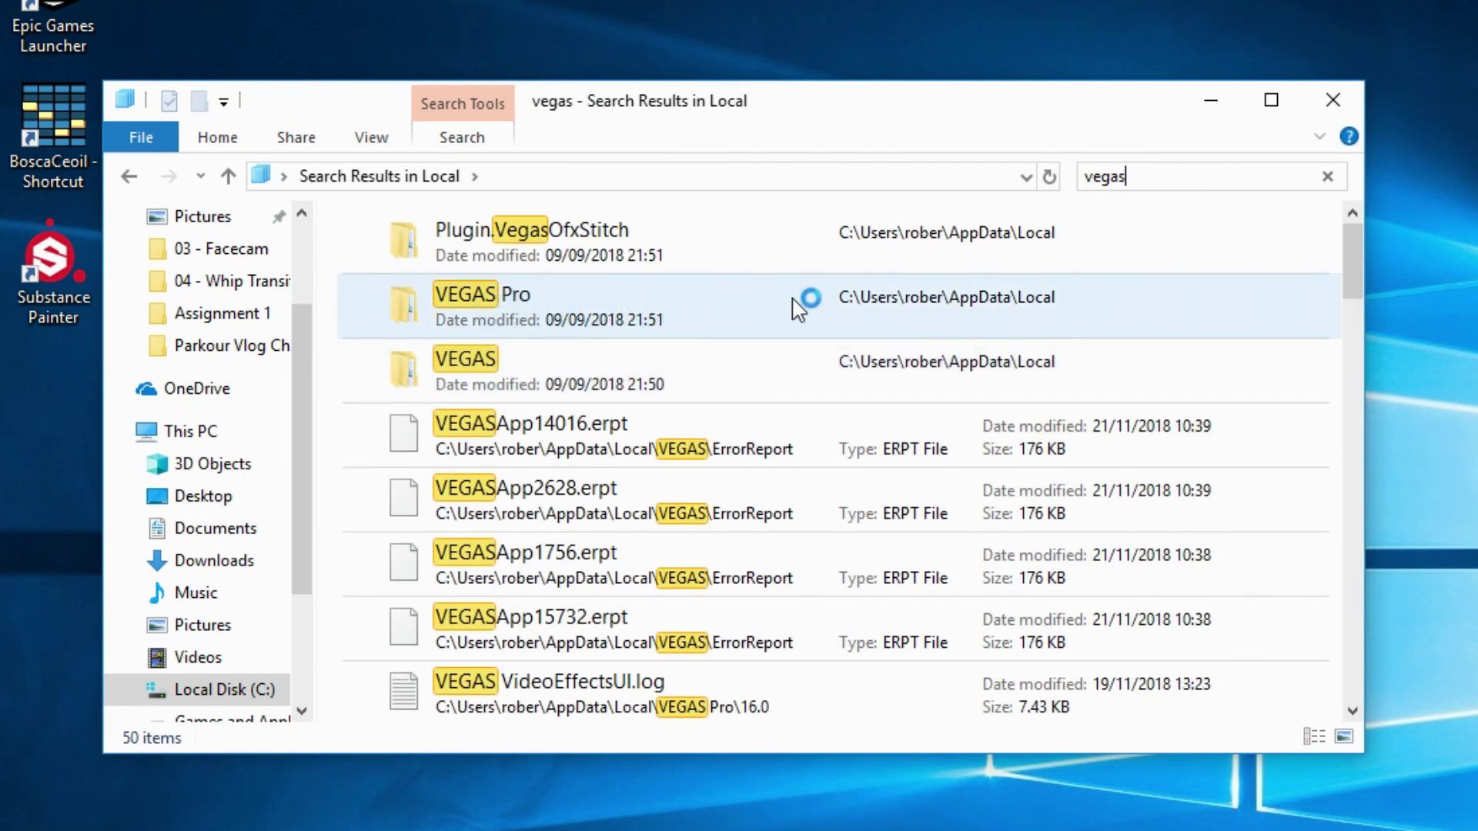
double_click(632, 306)
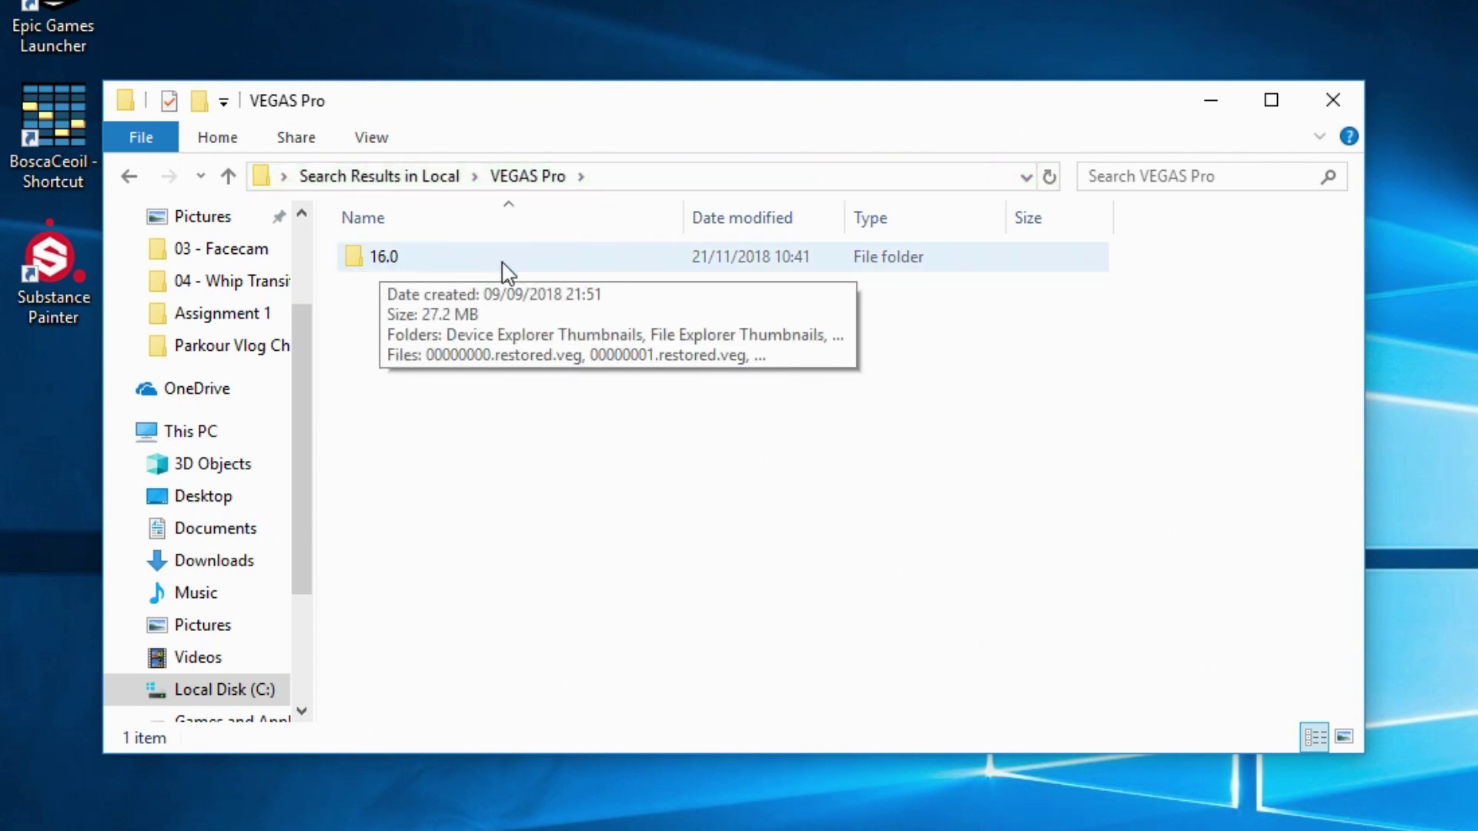
double_click(406, 265)
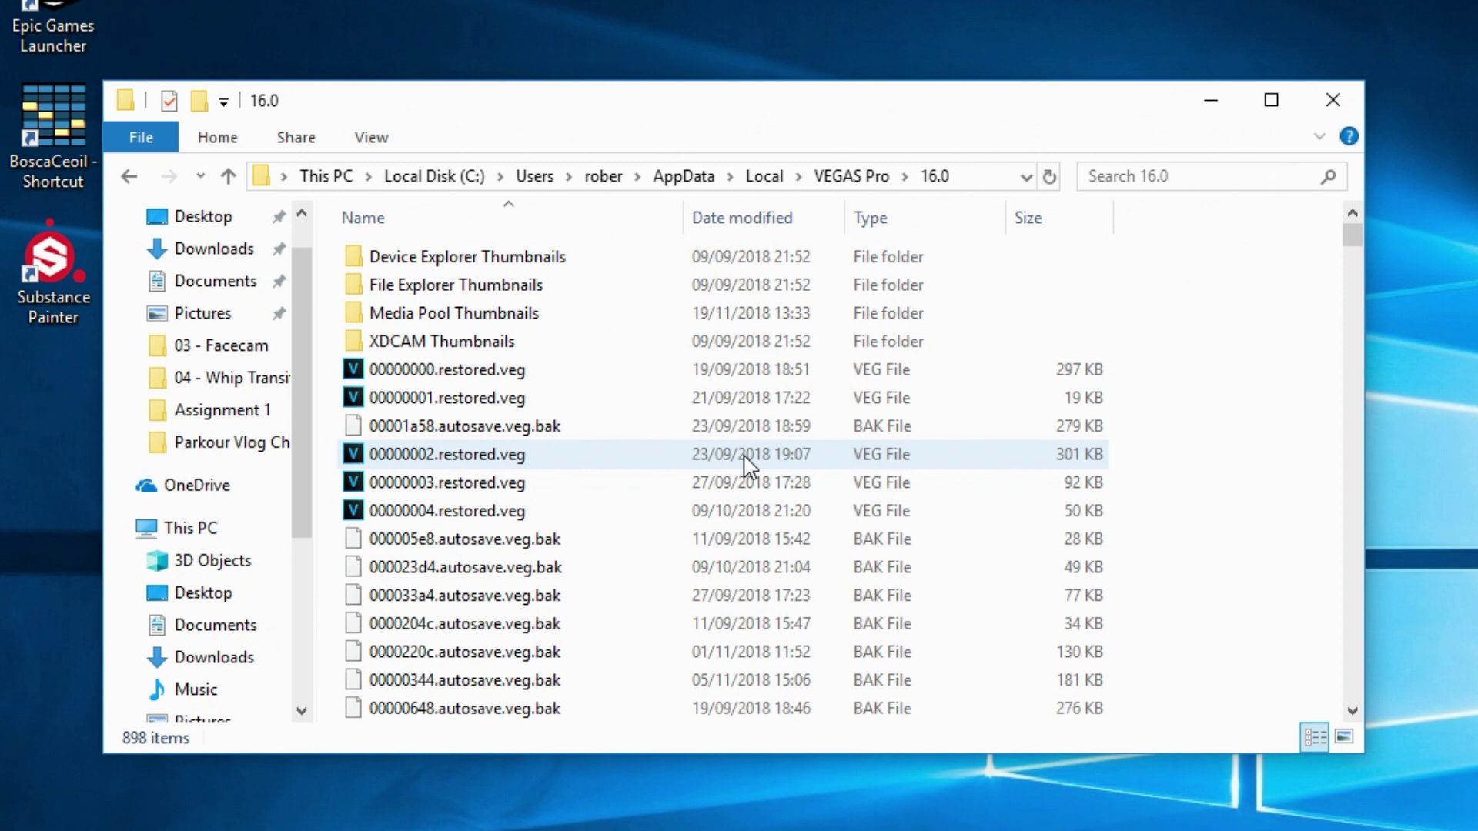
click(740, 511)
click(454, 369)
- Open 00000000.restored.veg in VEGAS Pro and jump to the start of the DSC_0004 clip
double_click(504, 372)
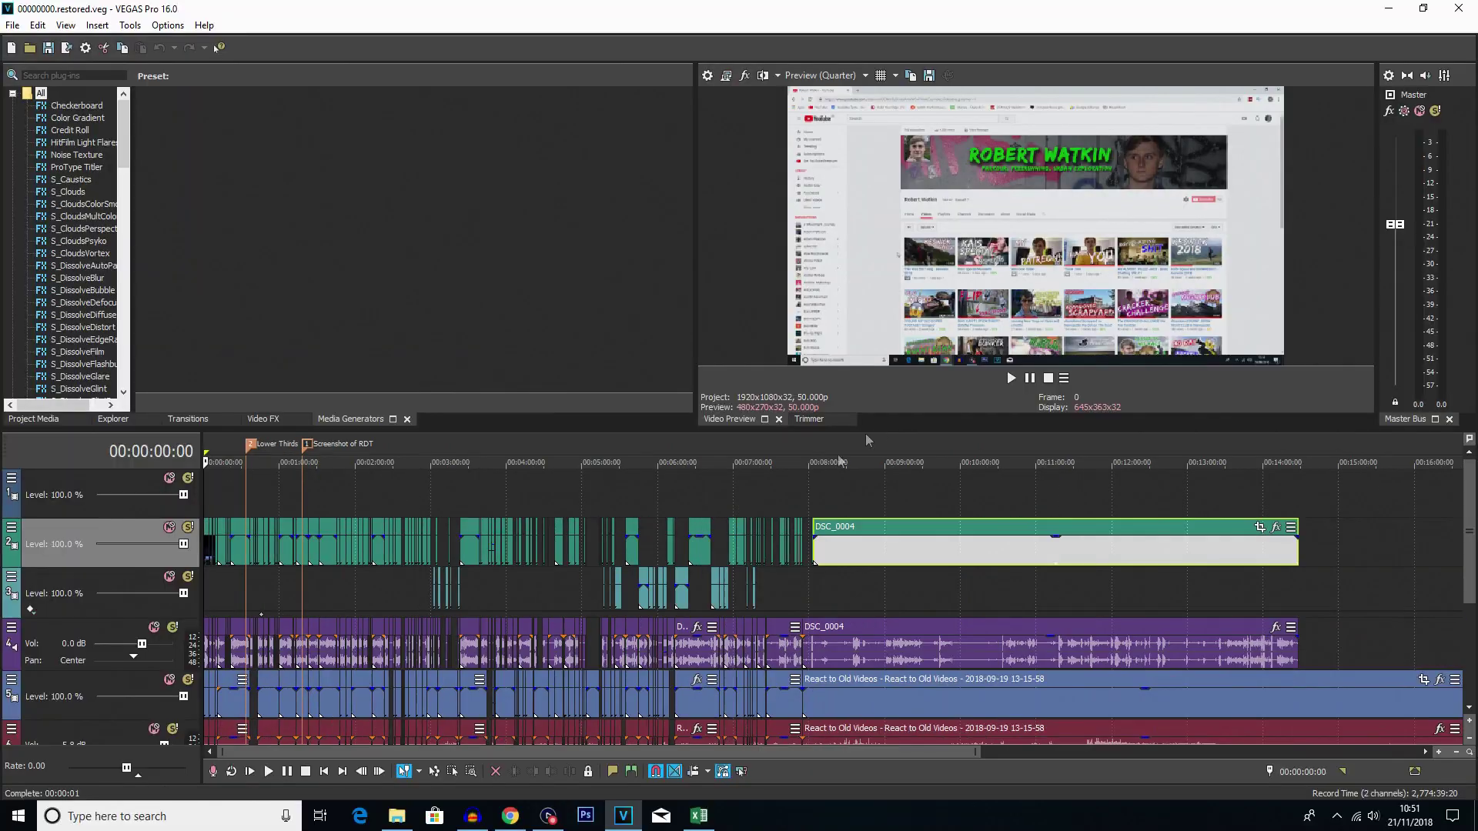
scroll(865, 441, down, 2)
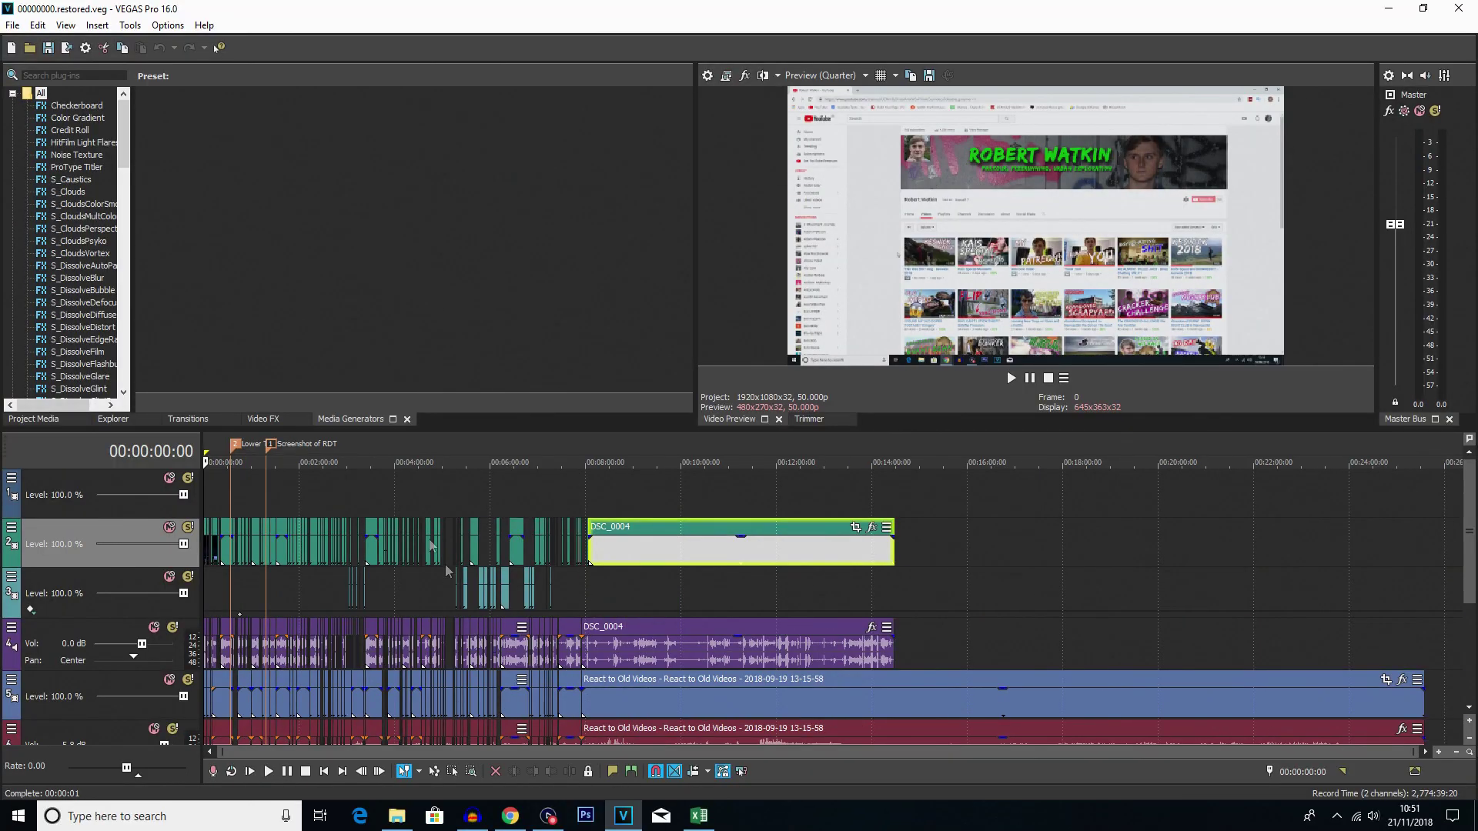
click(582, 497)
scroll(579, 496, up, 5)
scroll(407, 501, down, 5)
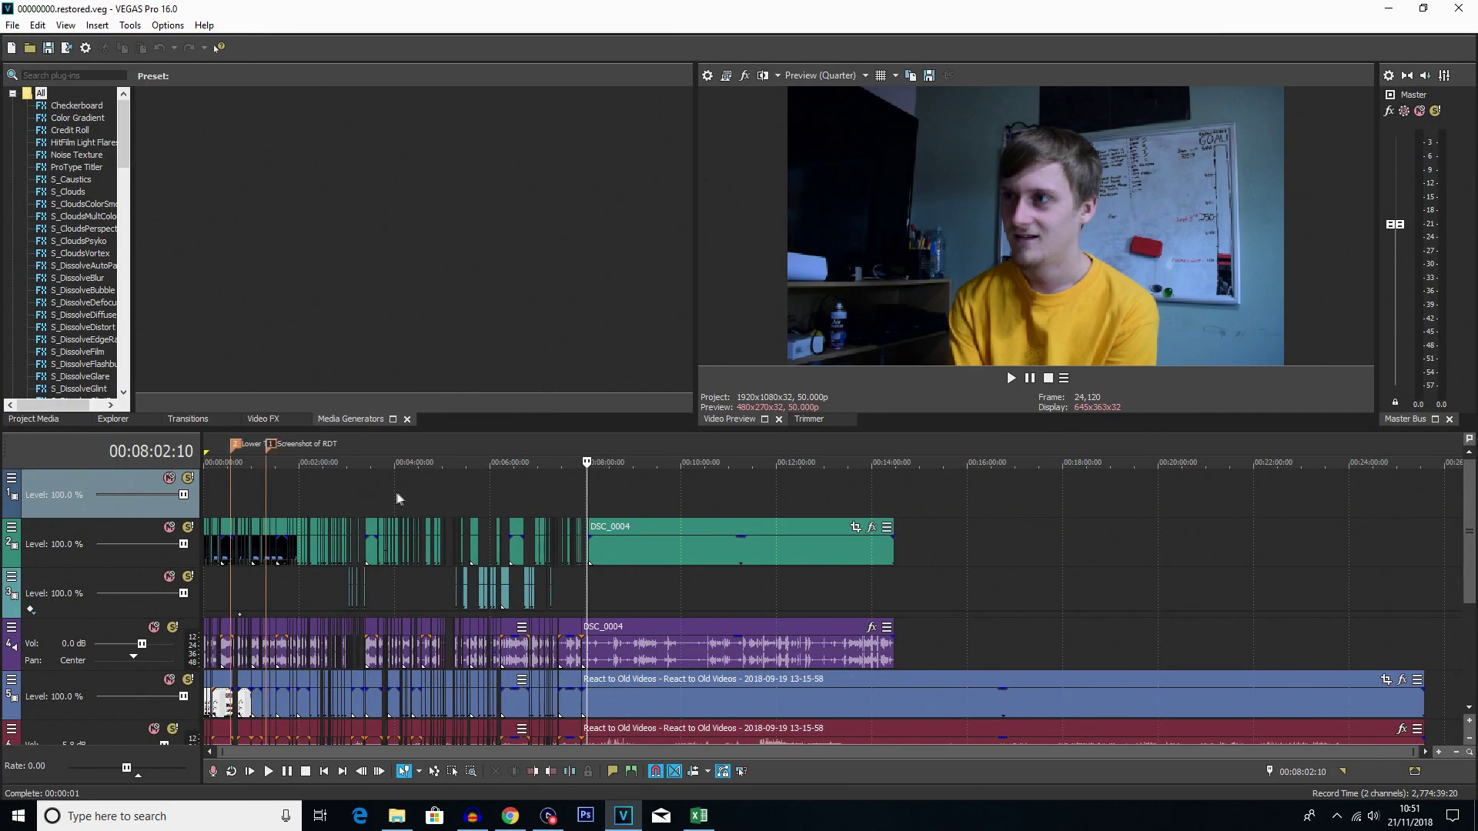
- Scrub the timeline, previewing points between 00:02:23 and 00:08:11 including the webcam and Minecraft sections
click(397, 486)
click(595, 488)
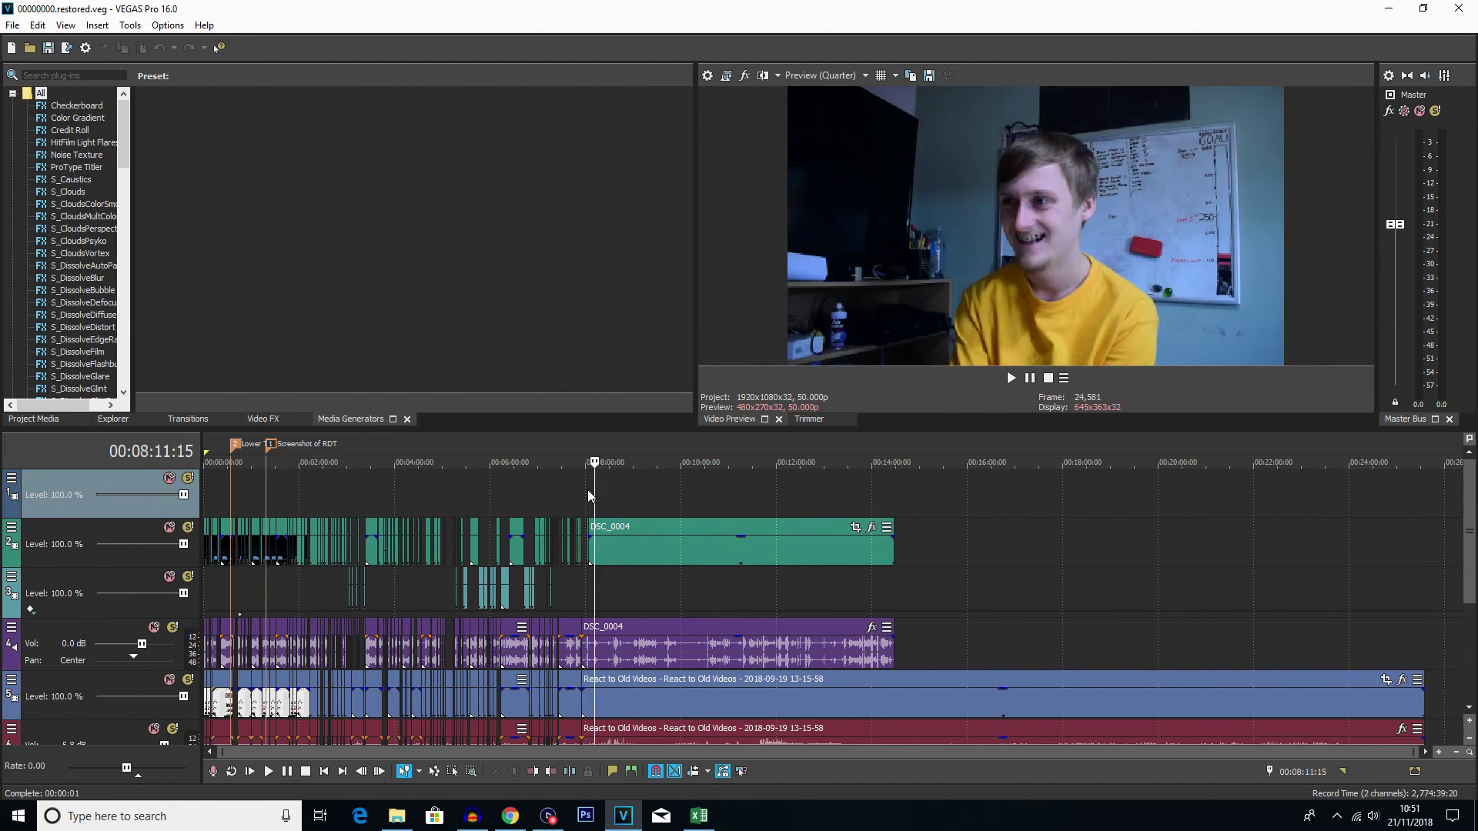
click(270, 492)
click(331, 482)
click(393, 488)
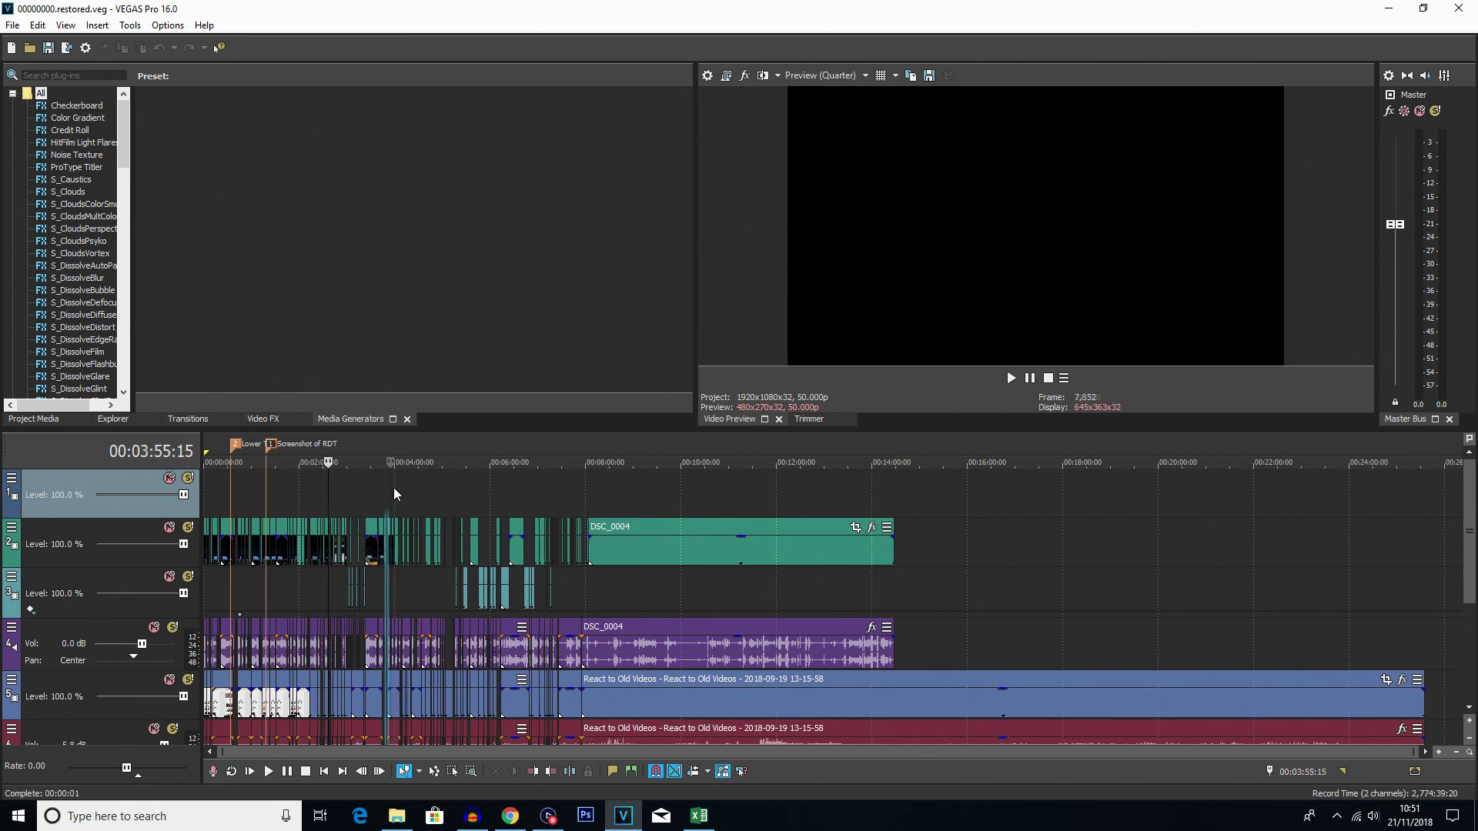
click(483, 487)
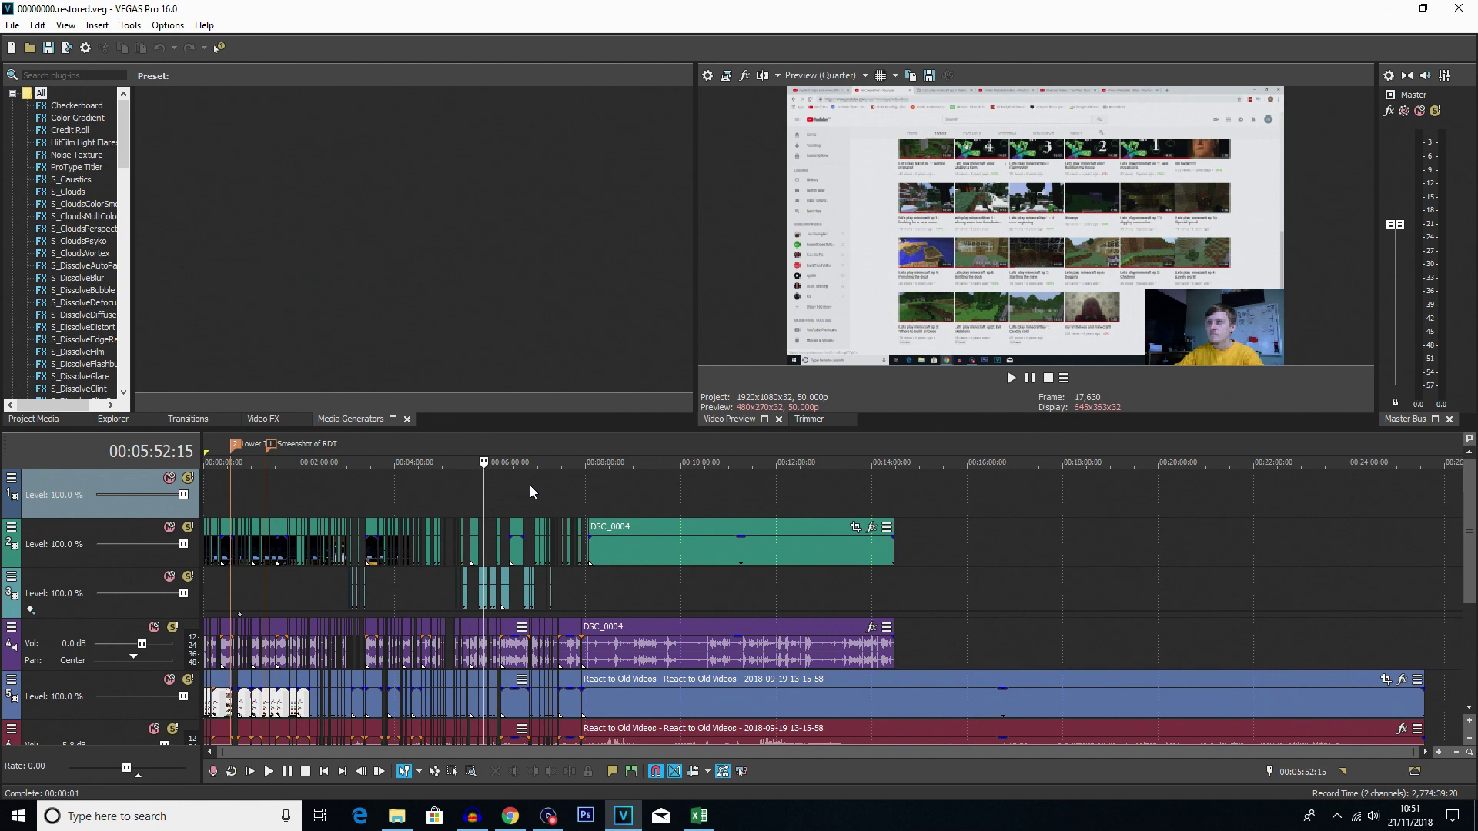
click(530, 486)
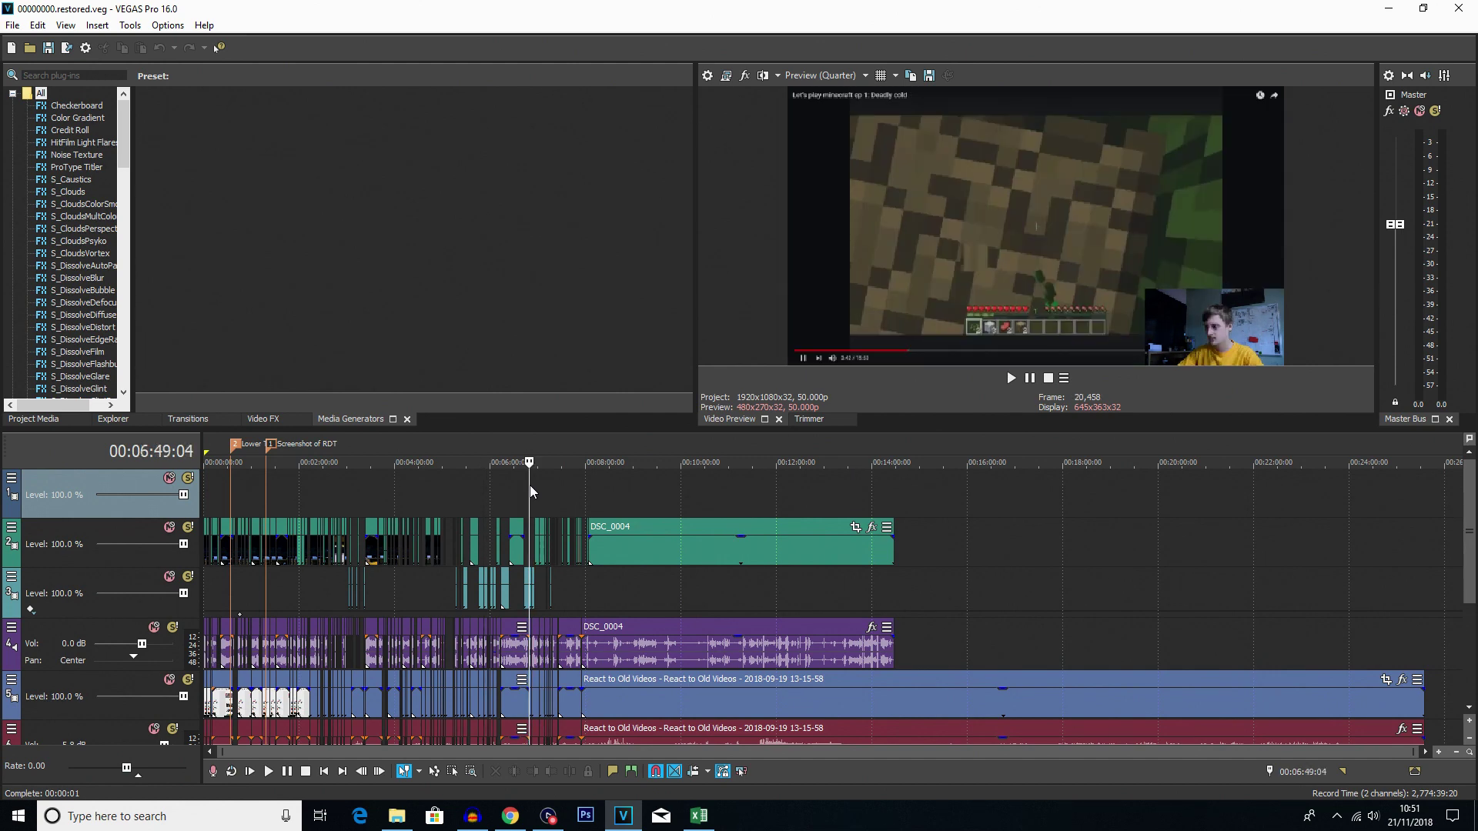
click(582, 482)
click(411, 481)
click(351, 477)
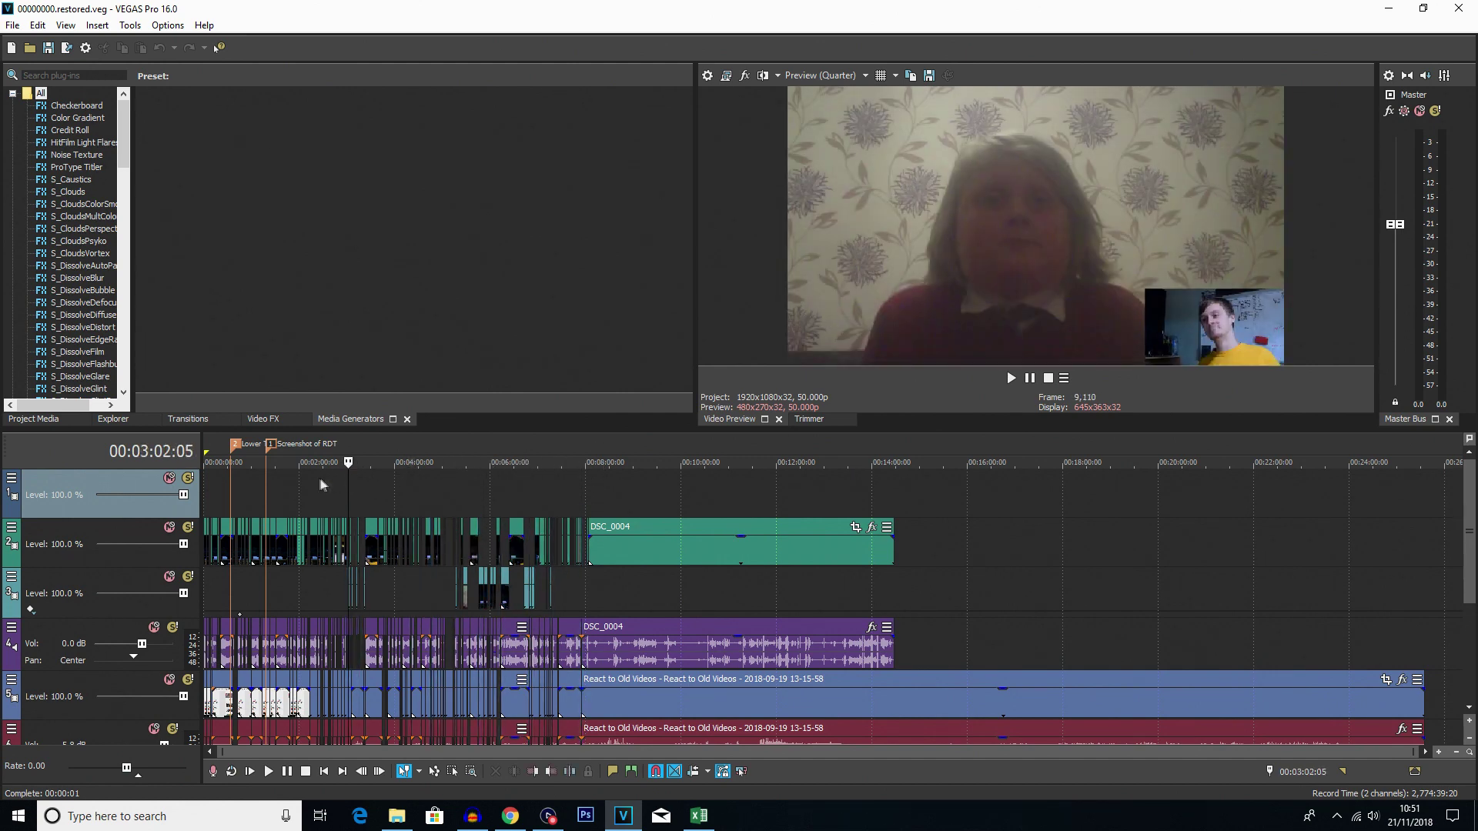
click(317, 477)
- Mark then clear the 00:02:23–00:08:02 section, park at 00:08:02:10, and restore then re-maximize the window
drag(322, 455, 587, 454)
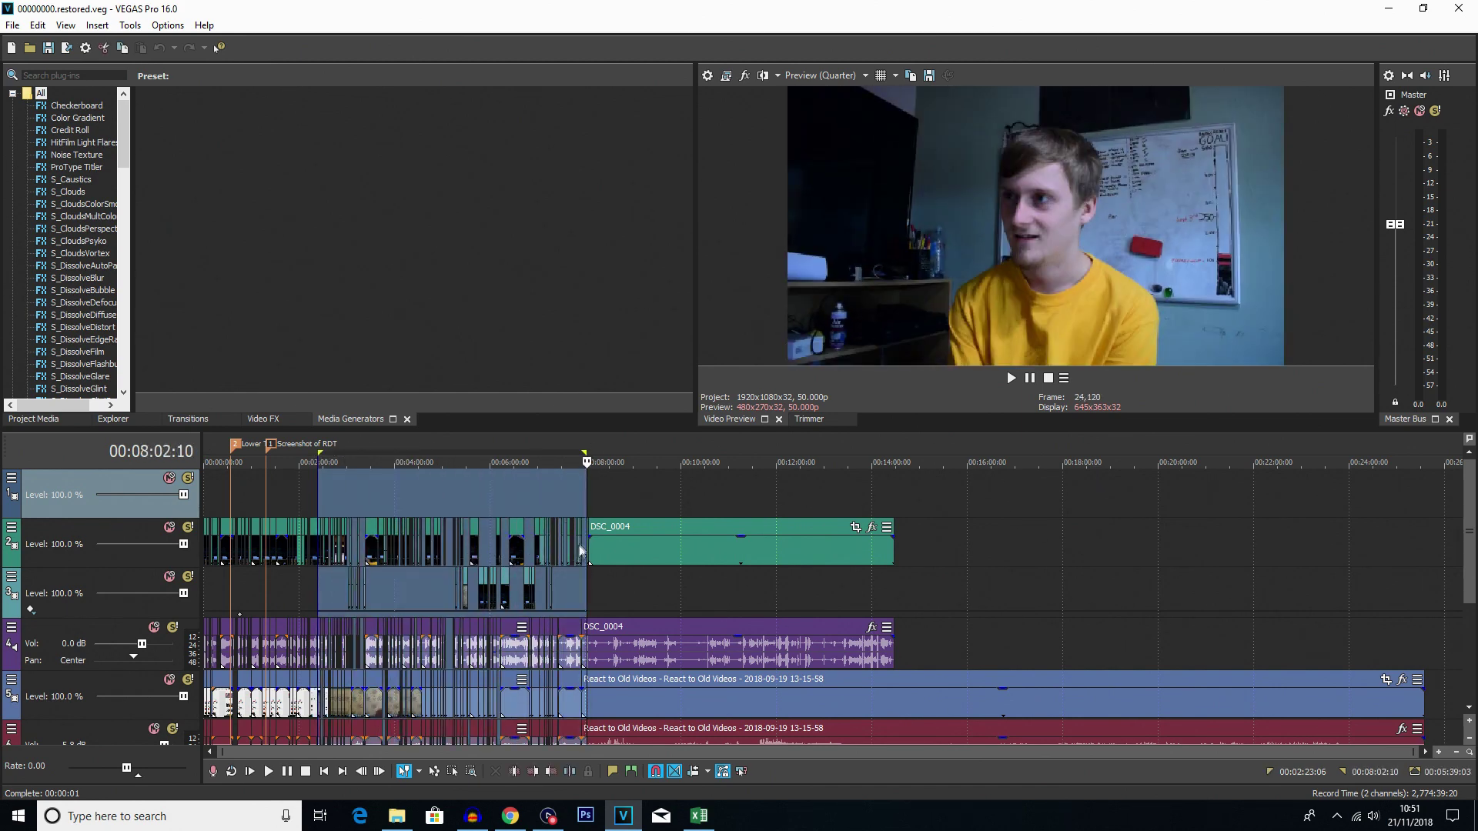
click(567, 496)
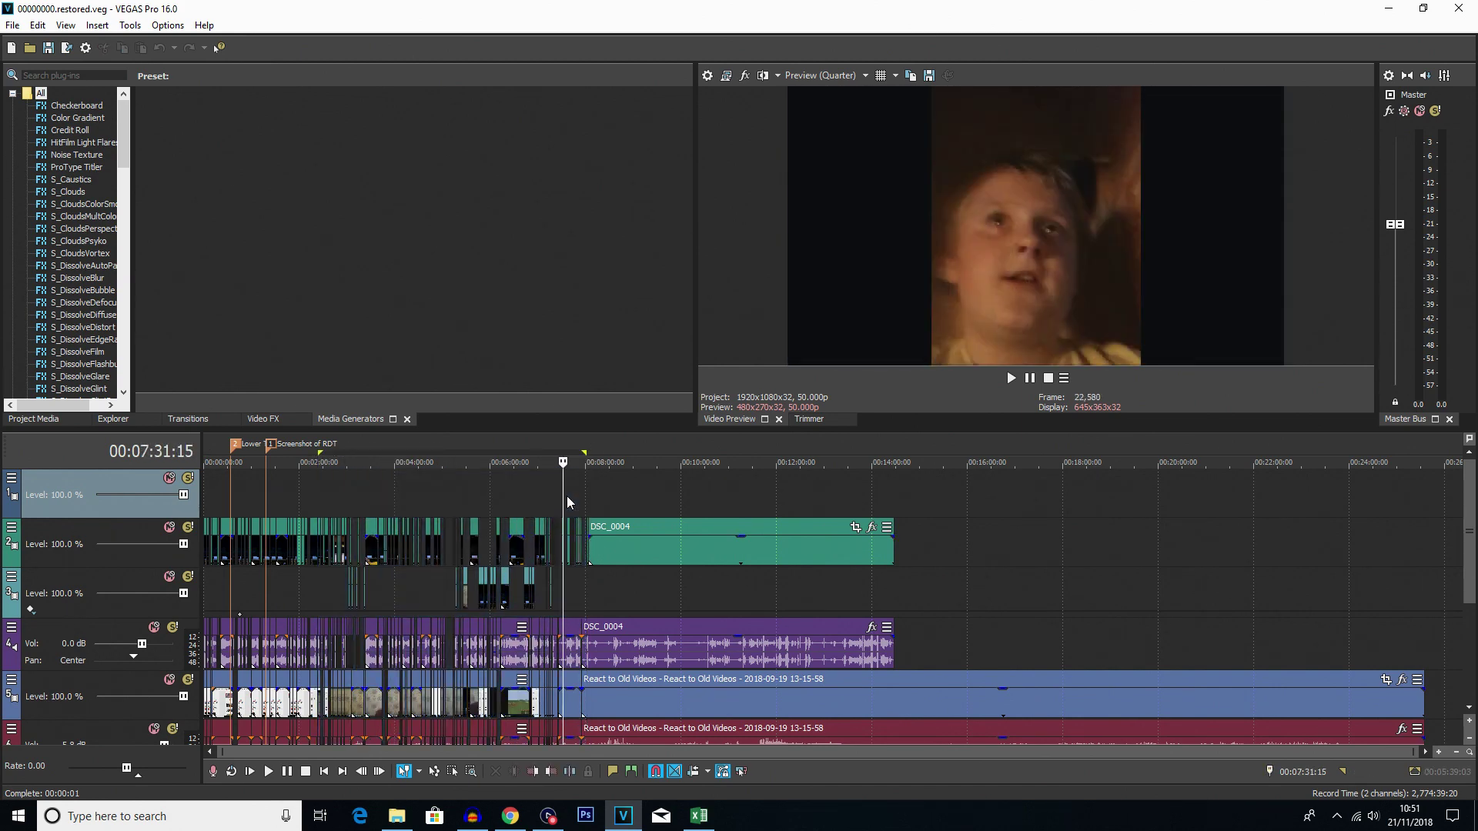
click(591, 494)
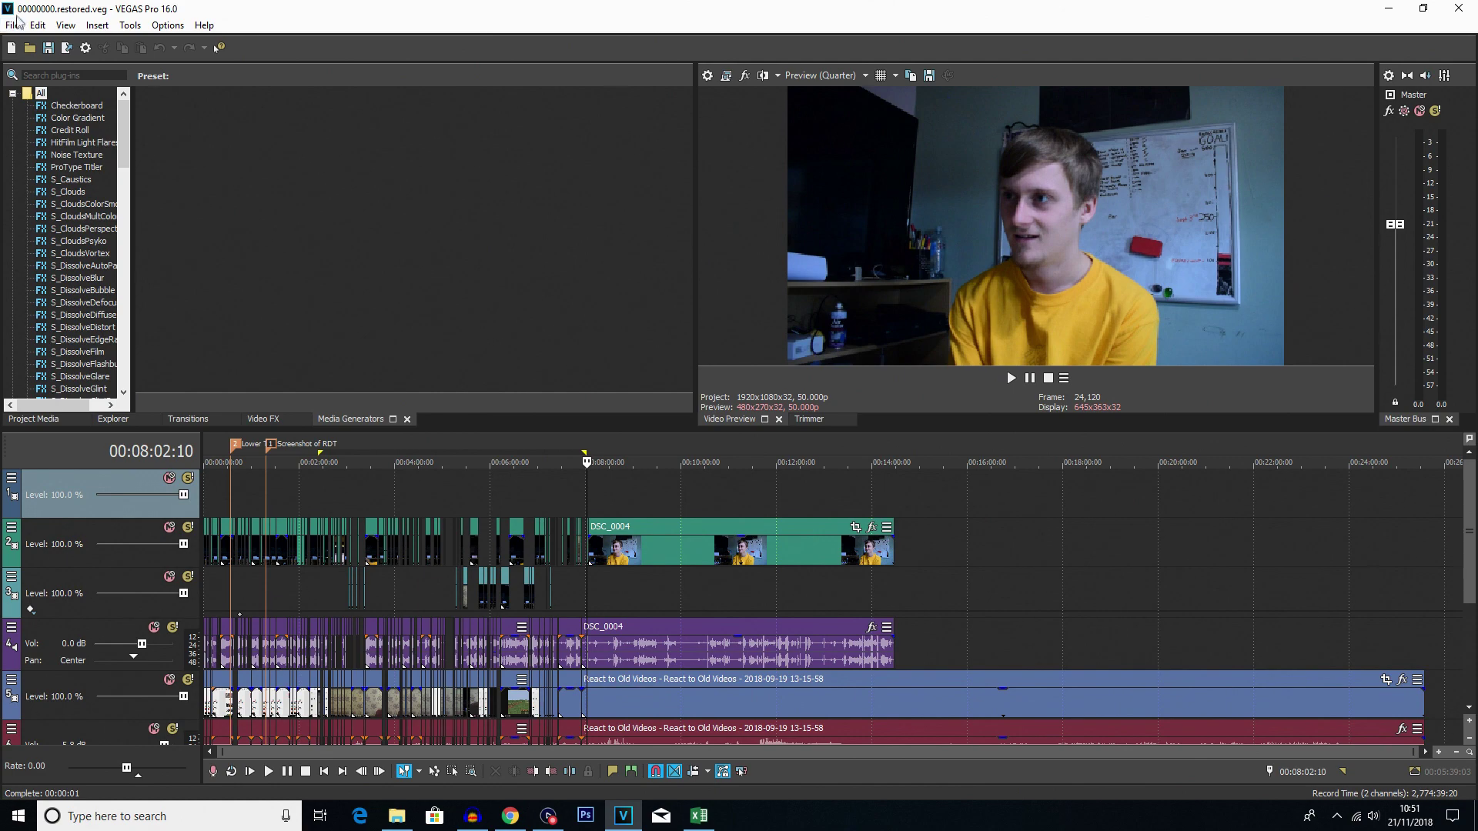
double_click(35, 12)
double_click(38, 9)
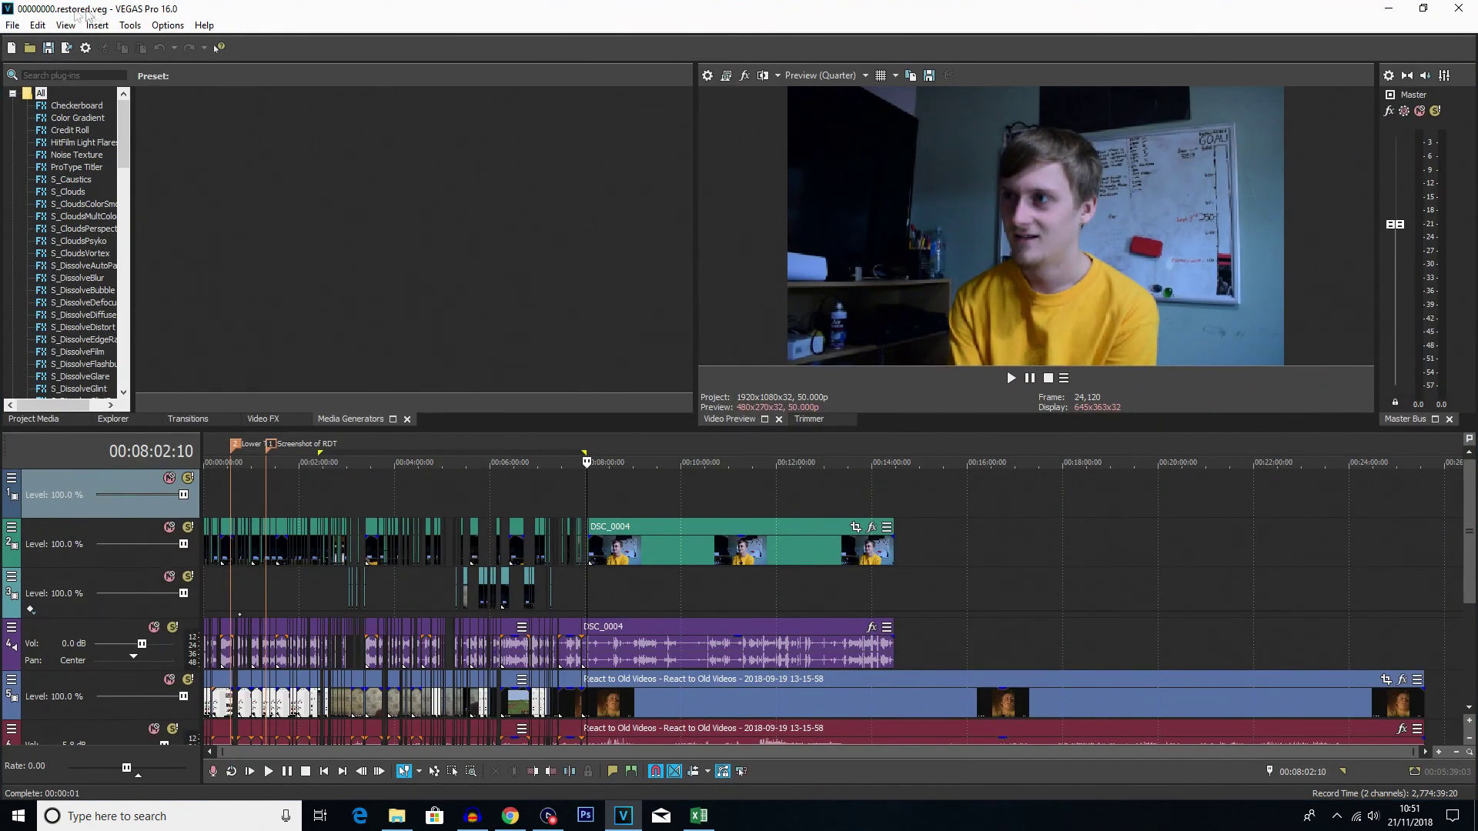
click(12, 25)
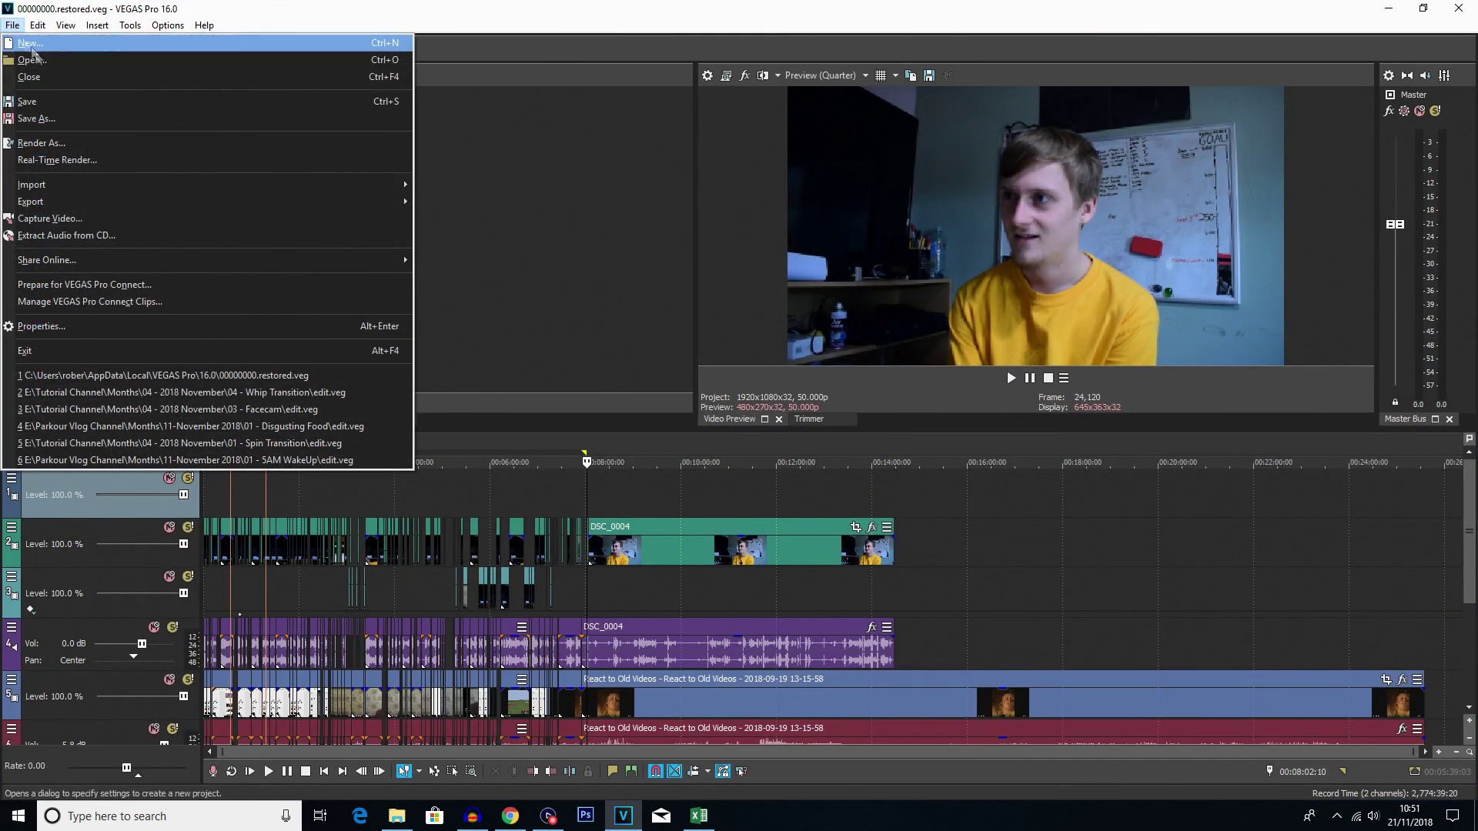
click(46, 119)
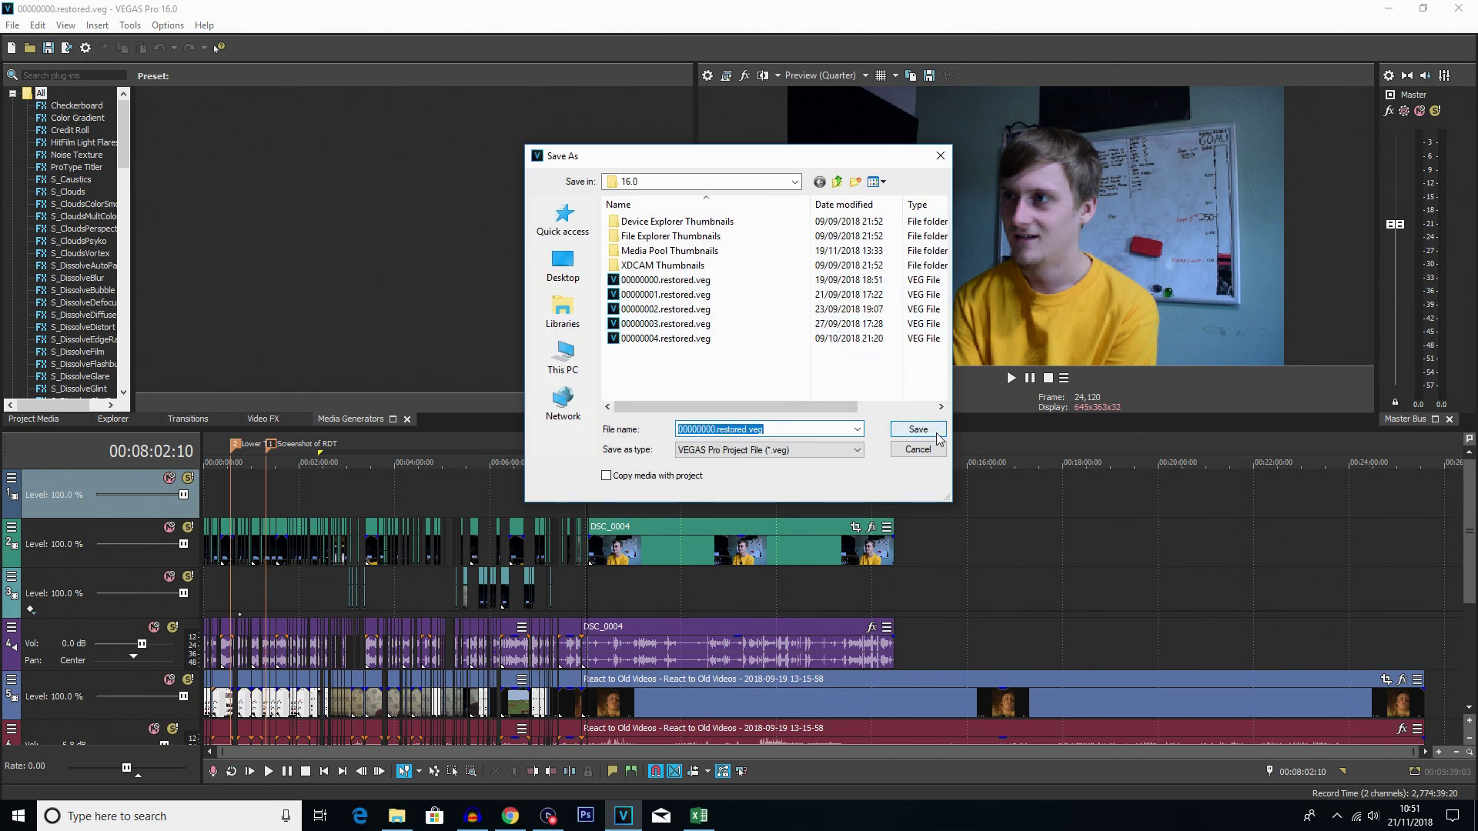
click(924, 452)
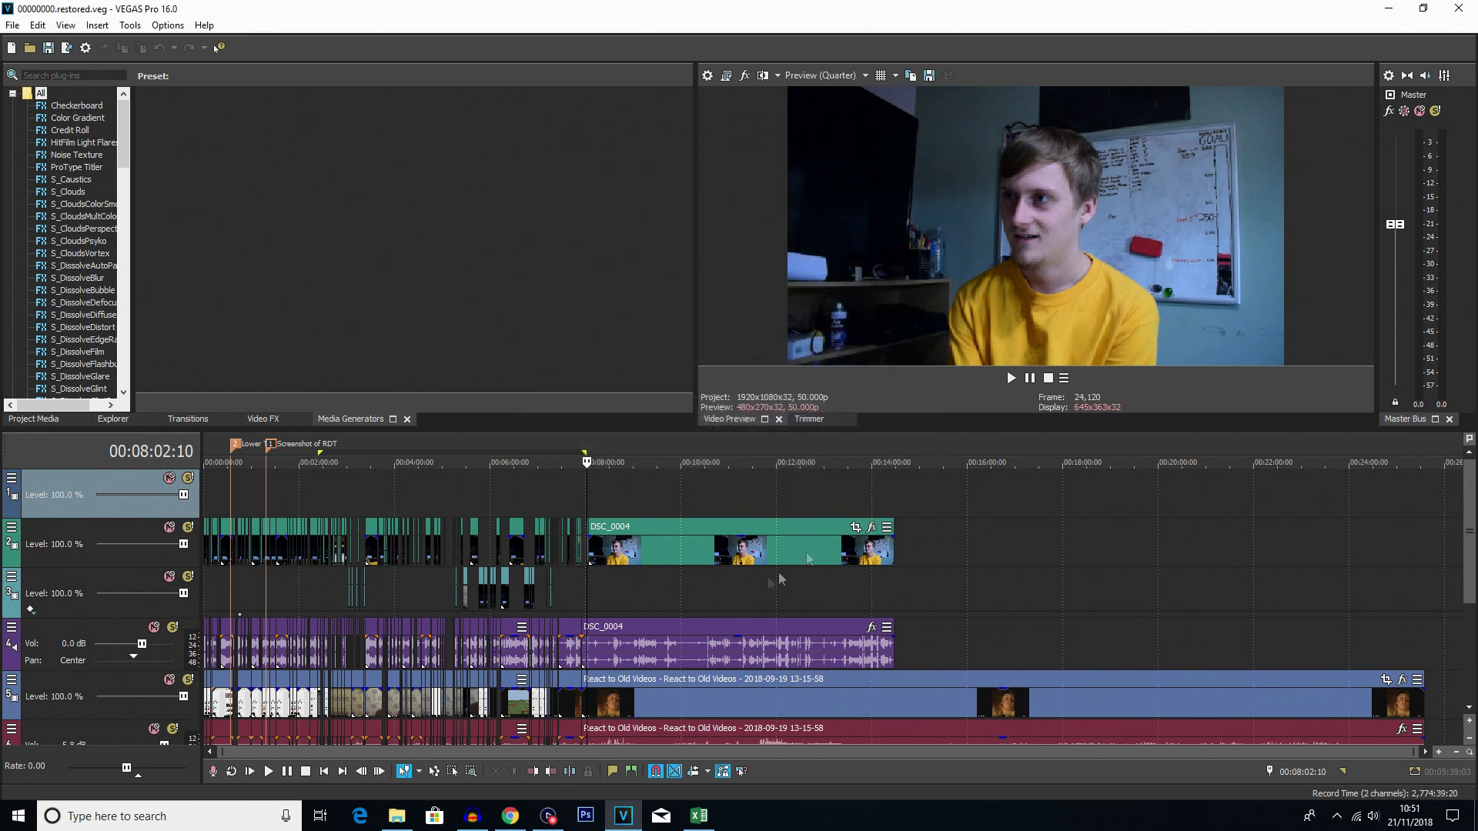
click(581, 482)
scroll(581, 482, up, 5)
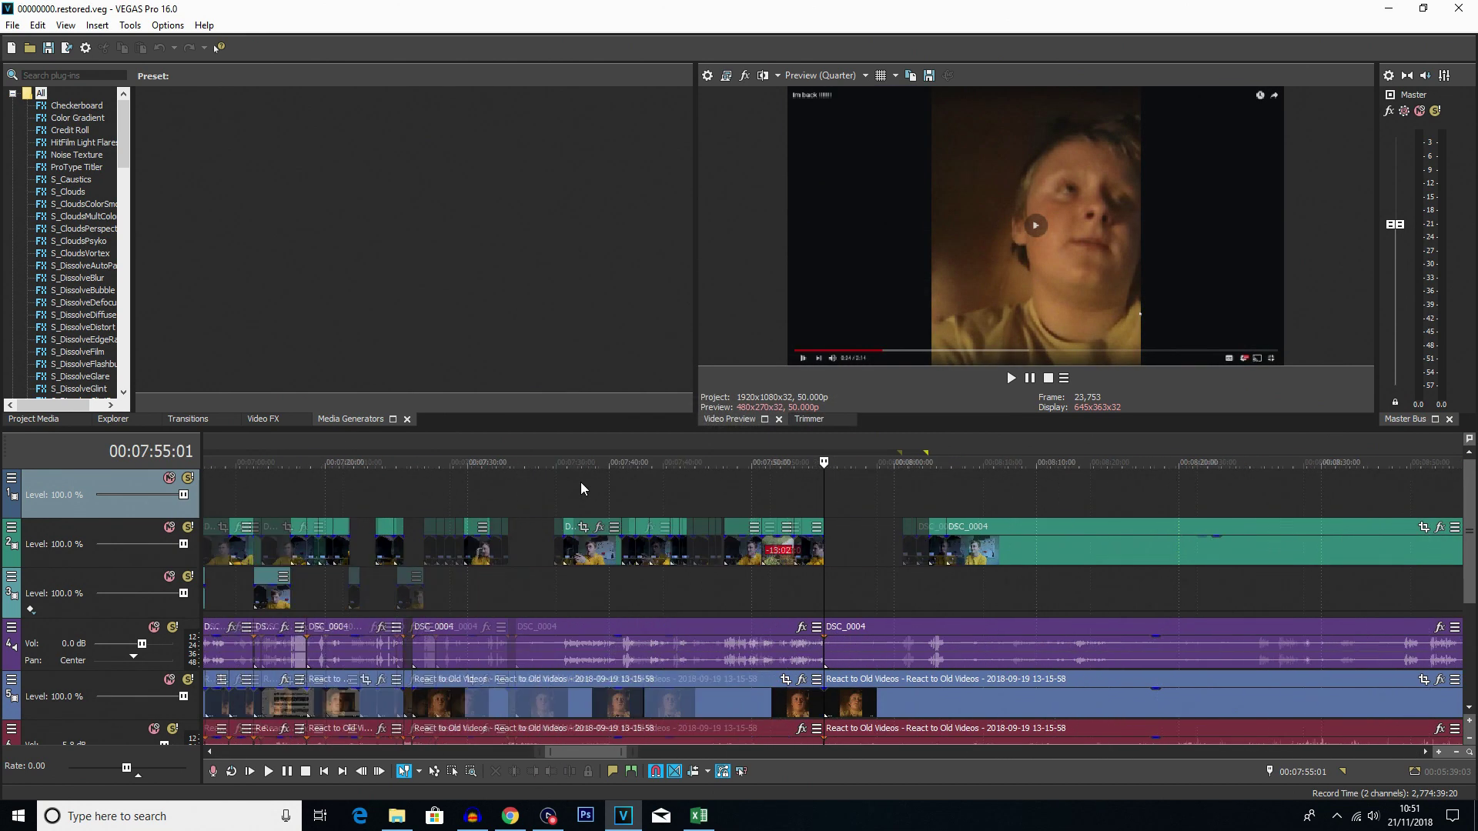
scroll(579, 482, down, 5)
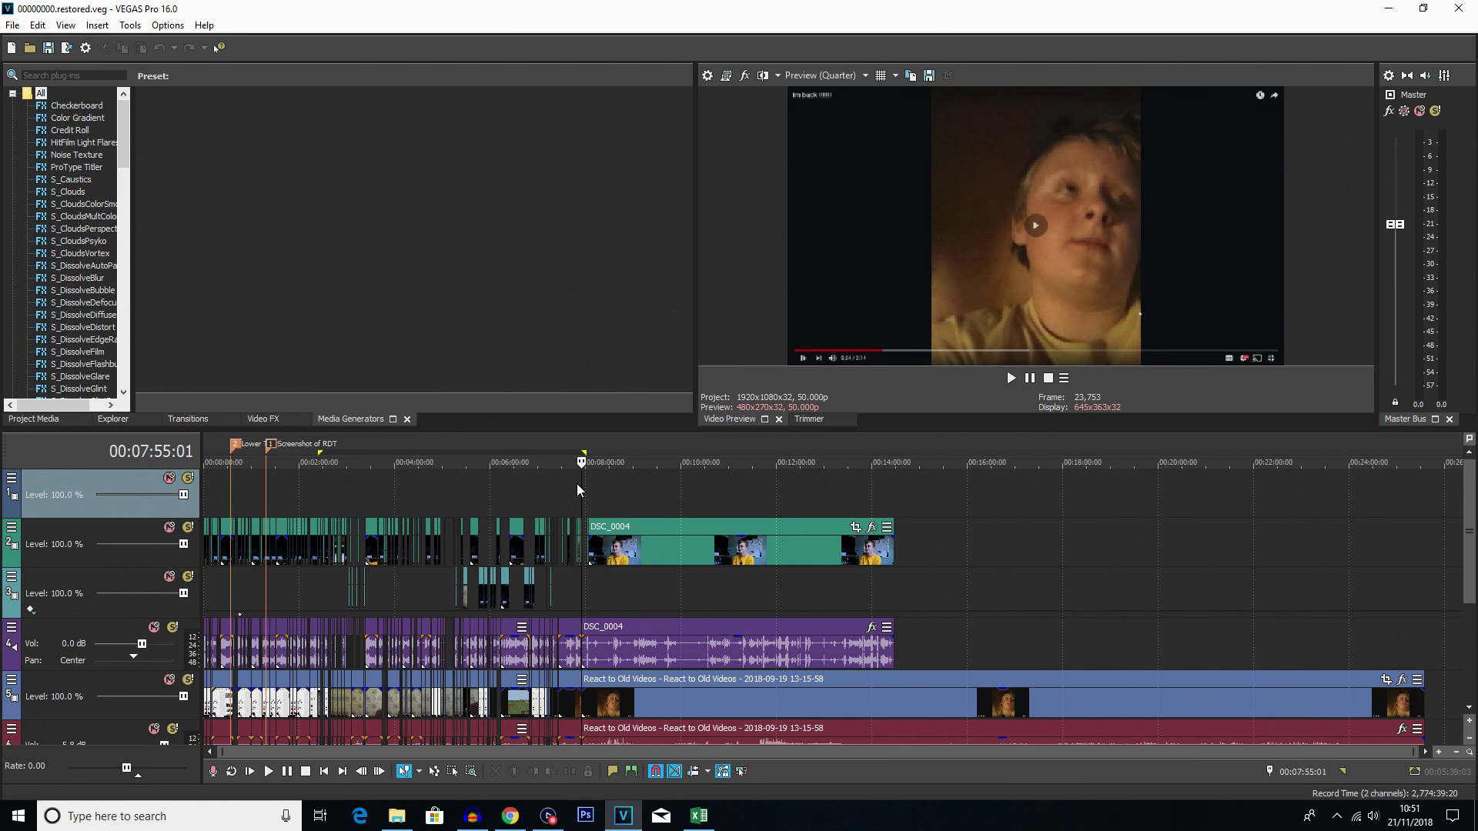